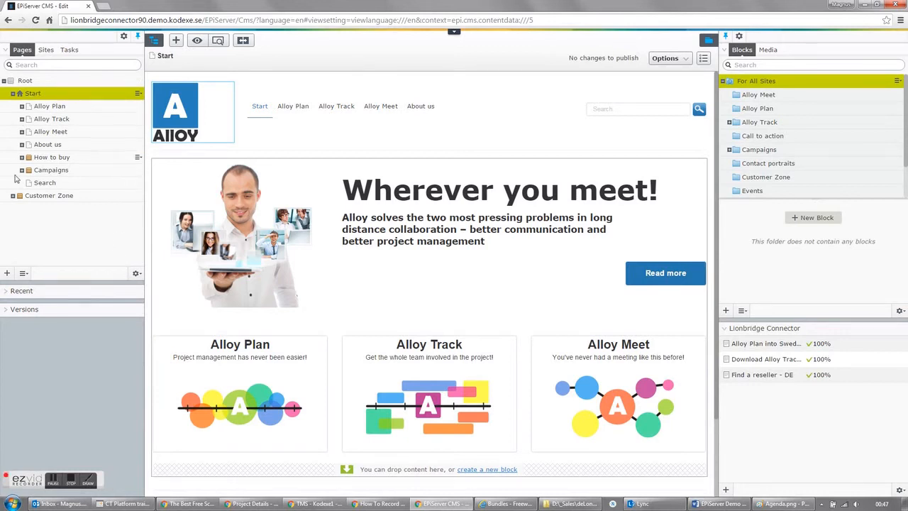
- Create a new Lionbridge Connector translation project and name it "DeLonghi Alloy"
click(46, 51)
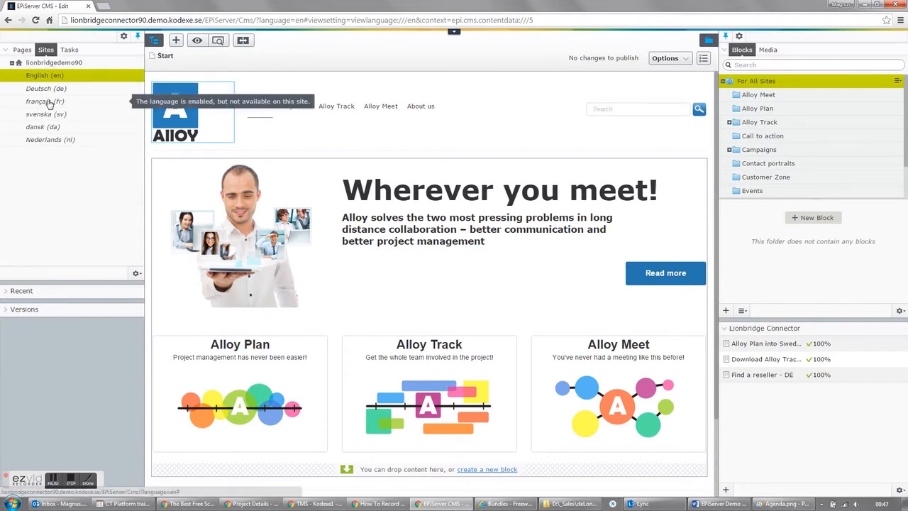
click(22, 51)
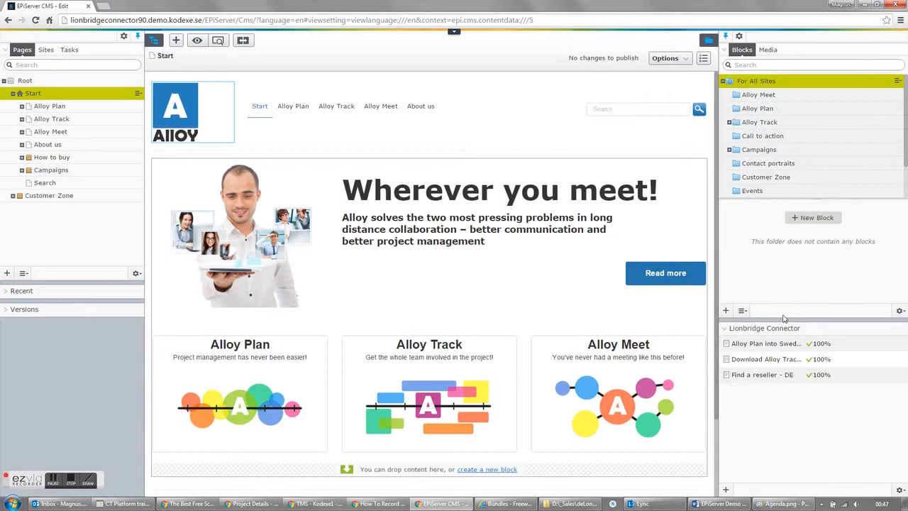
click(726, 489)
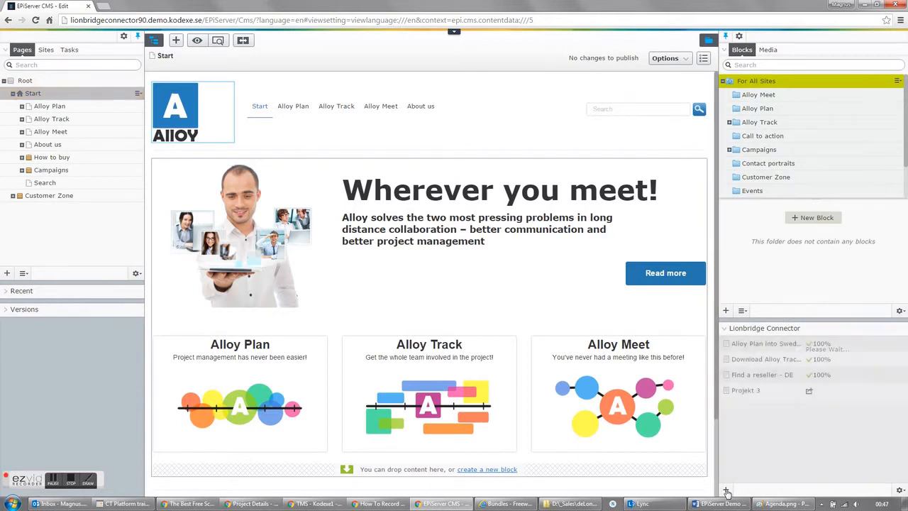
click(753, 395)
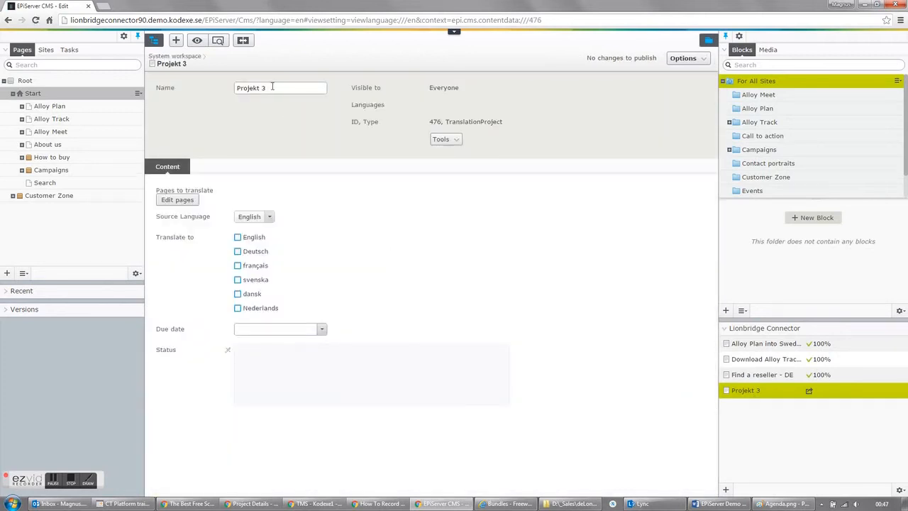
click(272, 87)
text(DeLonghi Alloy)
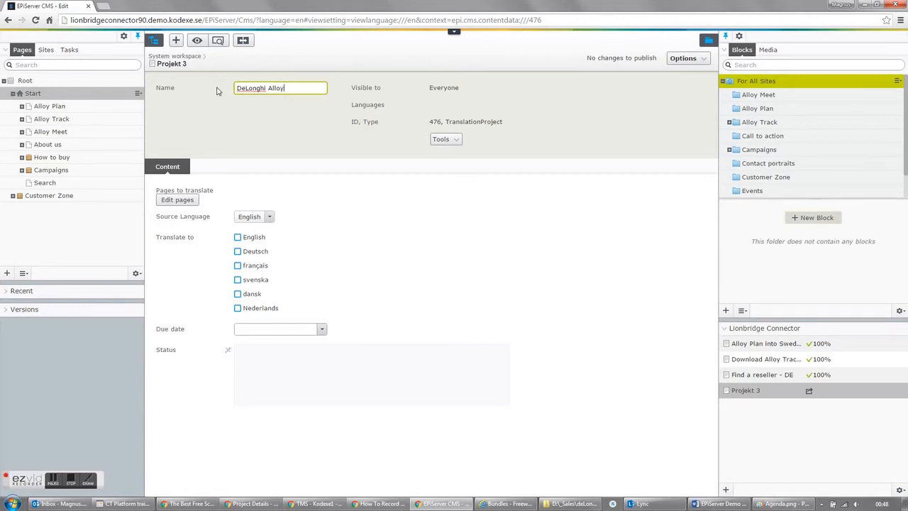
- Add the Start page and all of its subpages to the project's pages to translate and save the selection
click(177, 201)
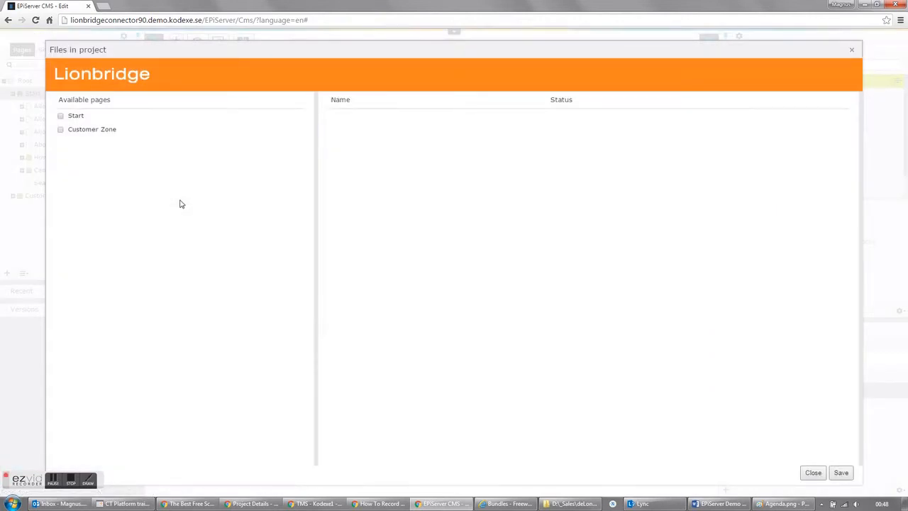
click(78, 121)
click(82, 131)
click(90, 145)
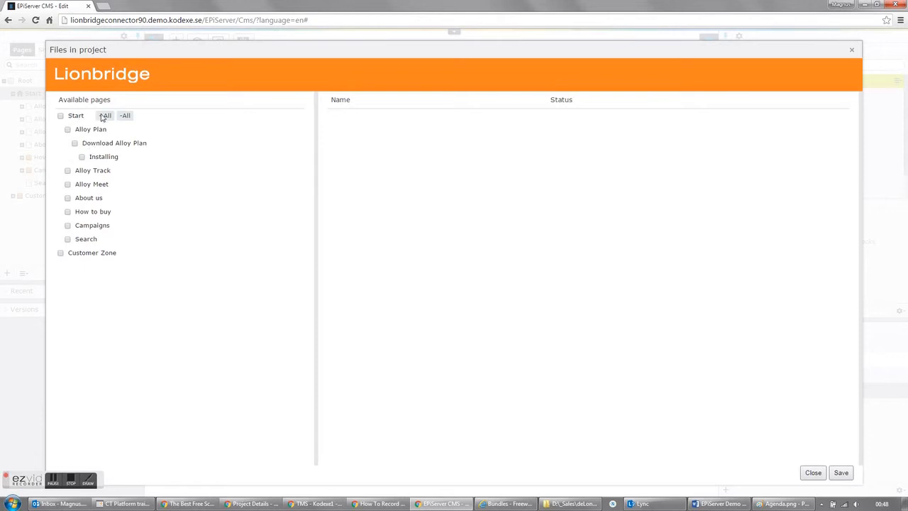
click(104, 115)
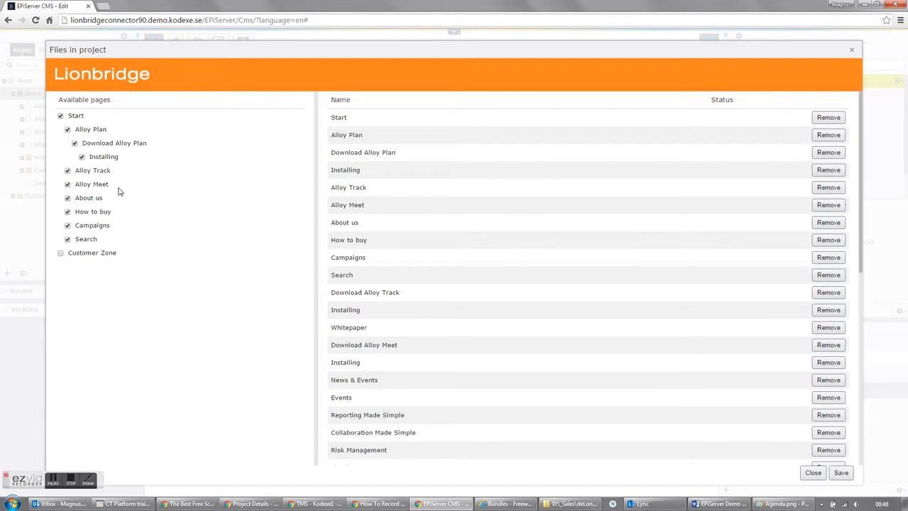
click(99, 172)
click(103, 186)
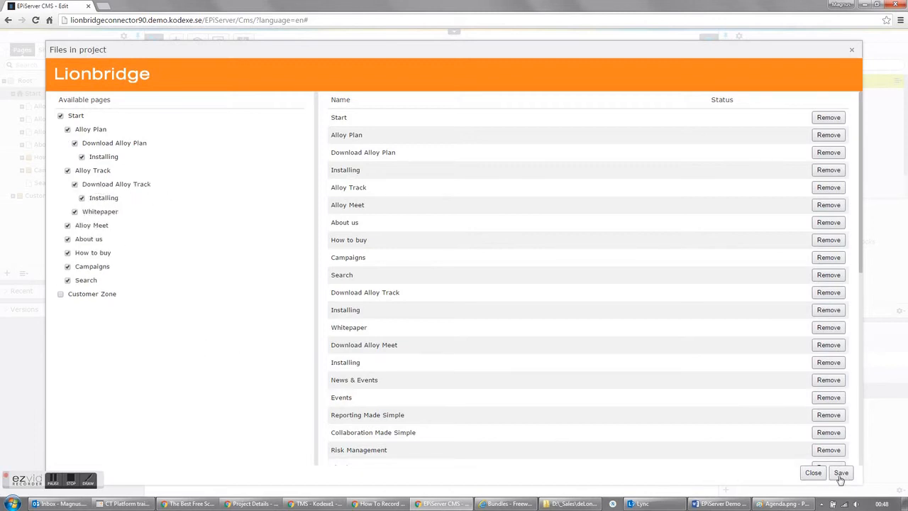
click(841, 473)
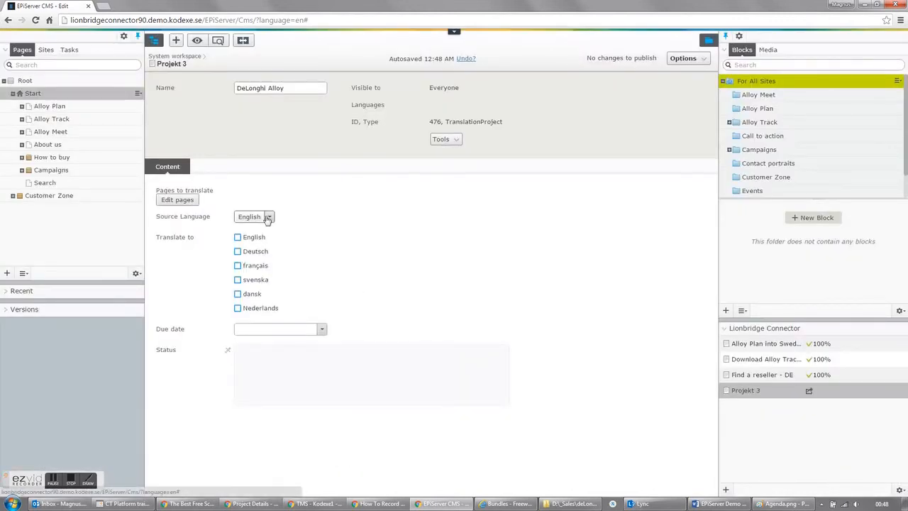
- Set the project's target language to français and its due date to 2/4/2016, 12:00 AM
click(238, 267)
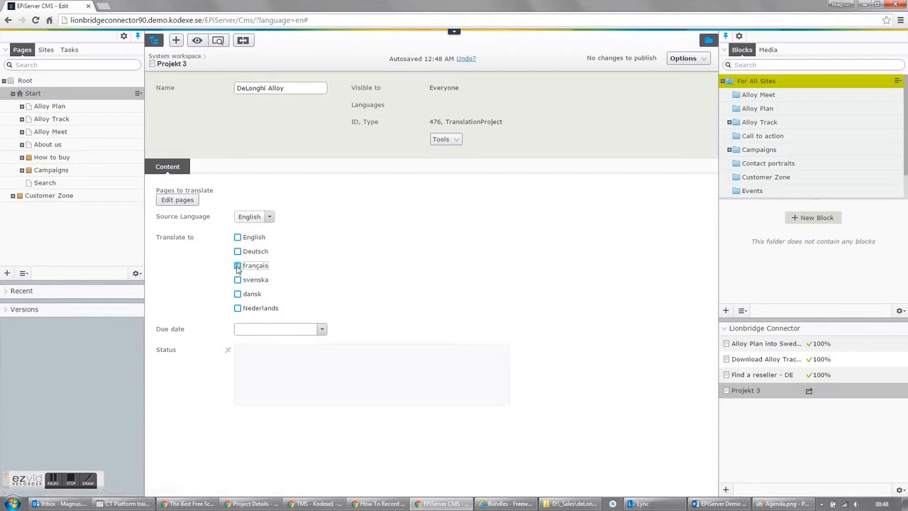
click(321, 331)
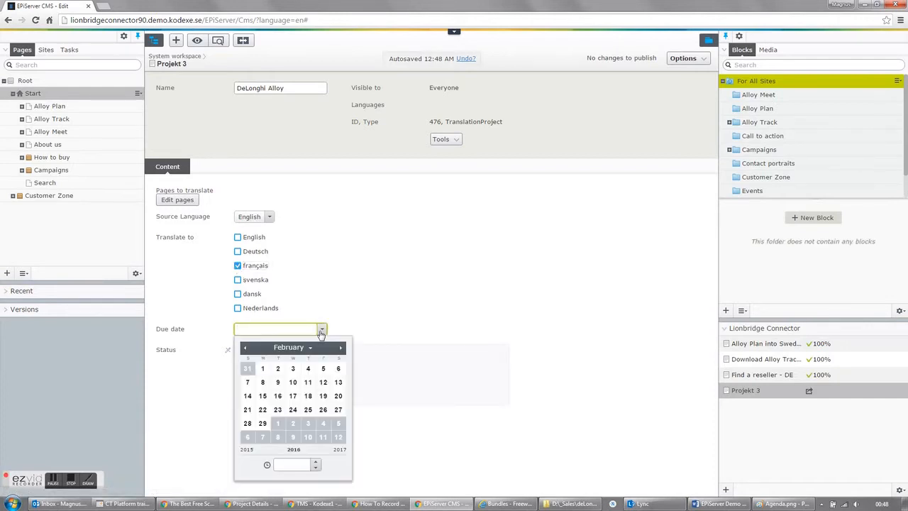
click(309, 370)
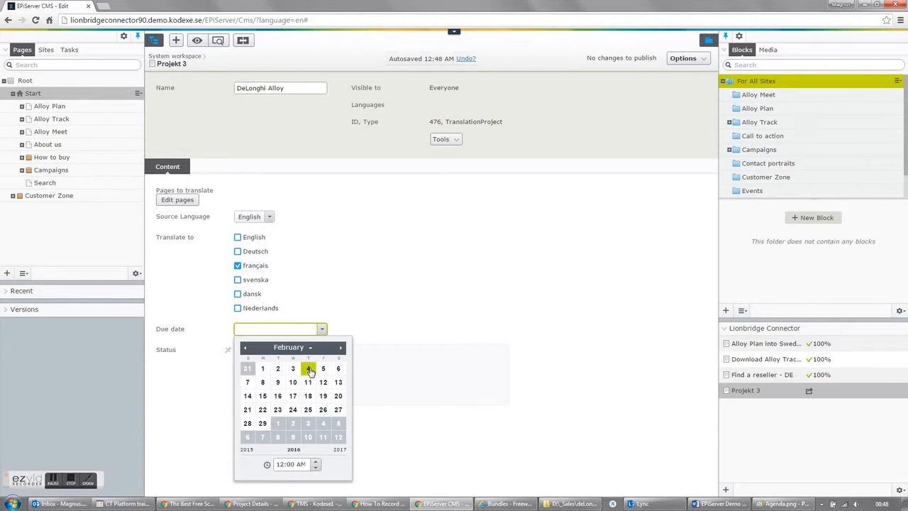
click(379, 321)
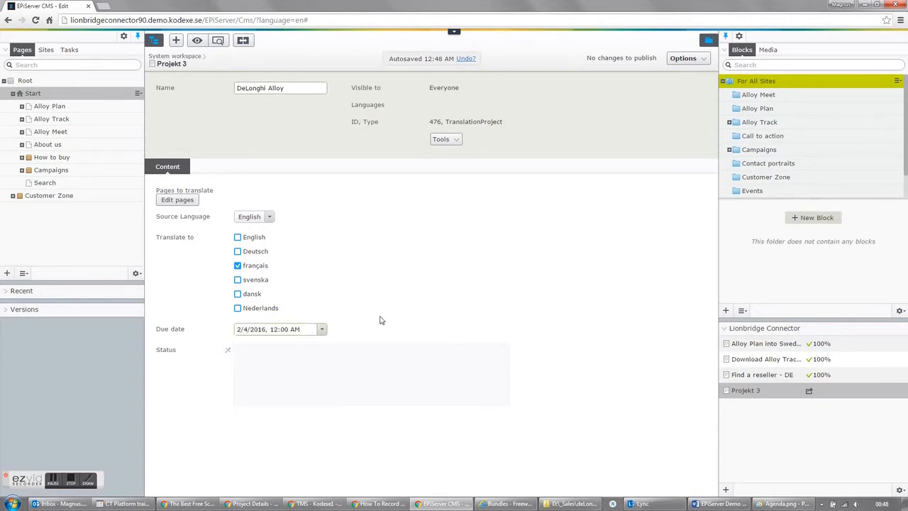
- Send the DeLonghi Alloy project for translation and acknowledge the confirmation
click(903, 394)
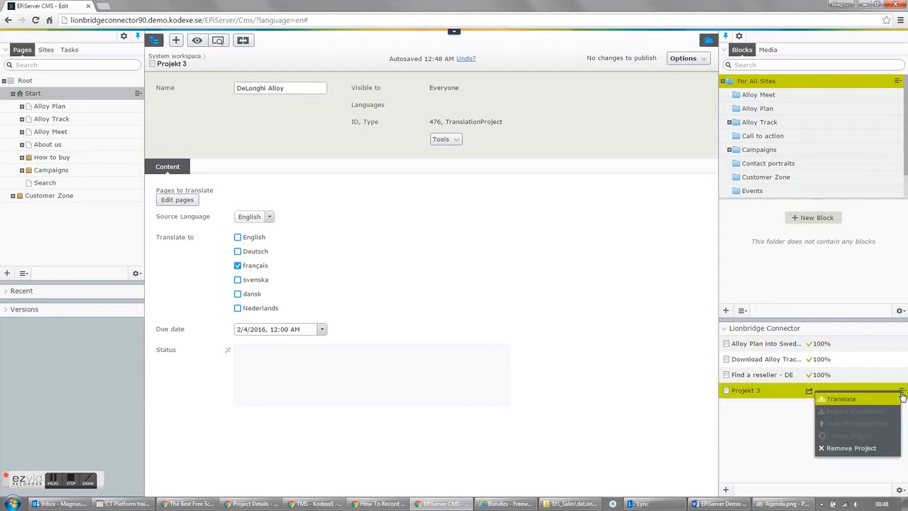
click(841, 401)
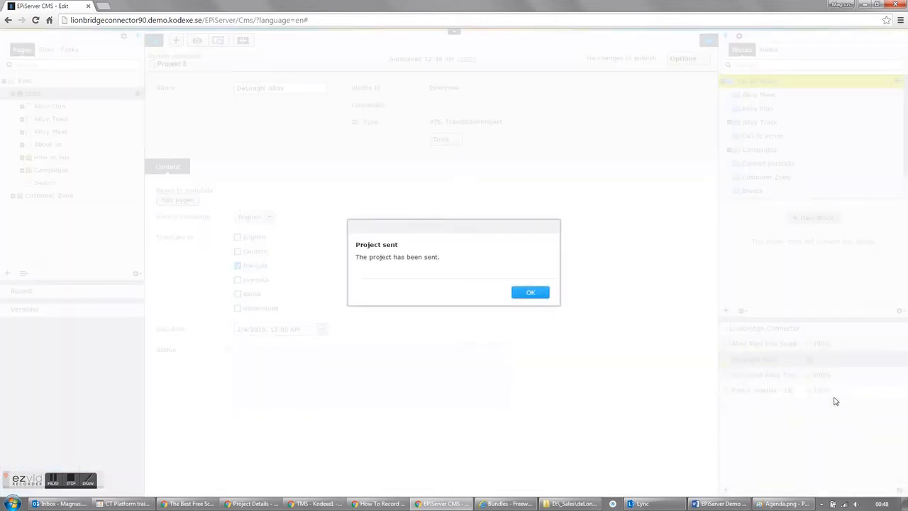
click(530, 295)
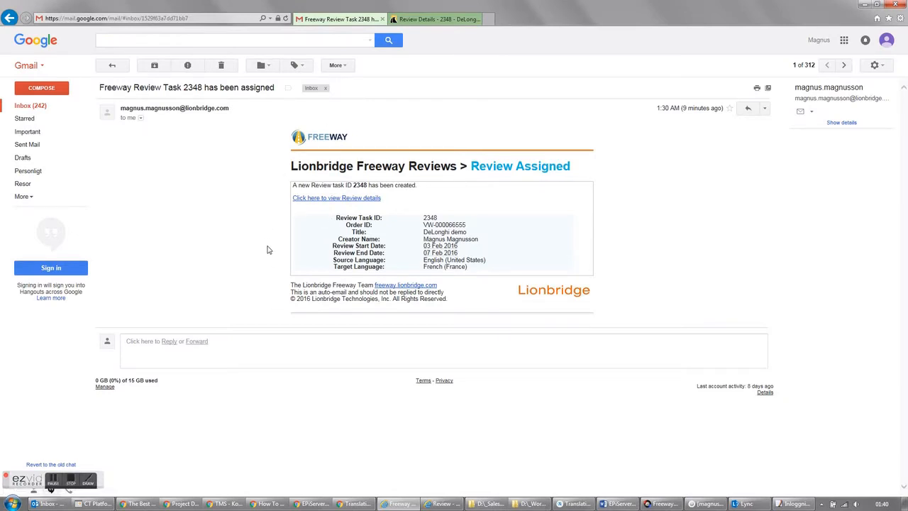
- Launch the Freeway online review from the review task e-mail in Gmail and open the file Alloy Plan.xml.xlz
click(330, 201)
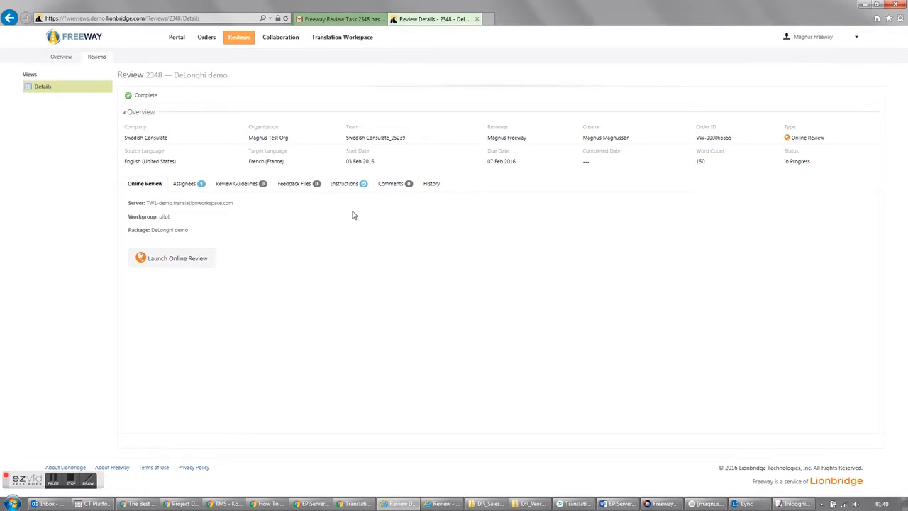
click(176, 261)
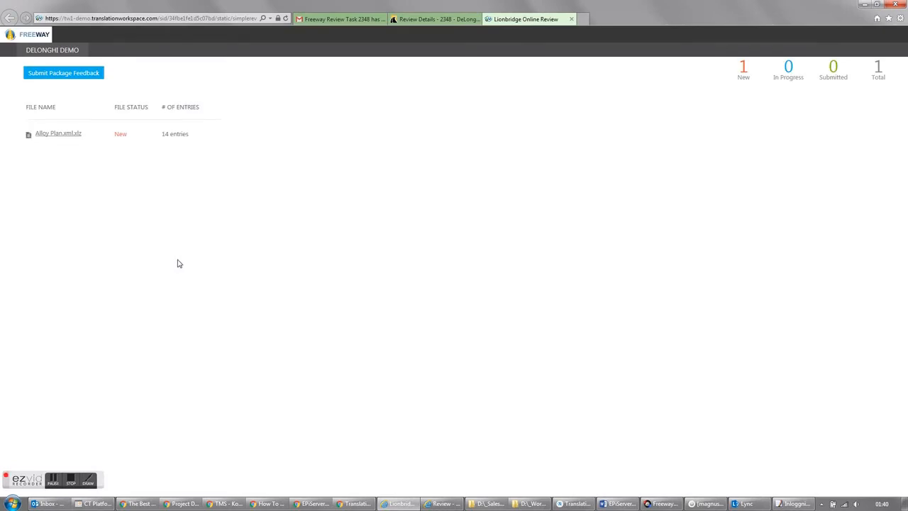
click(50, 137)
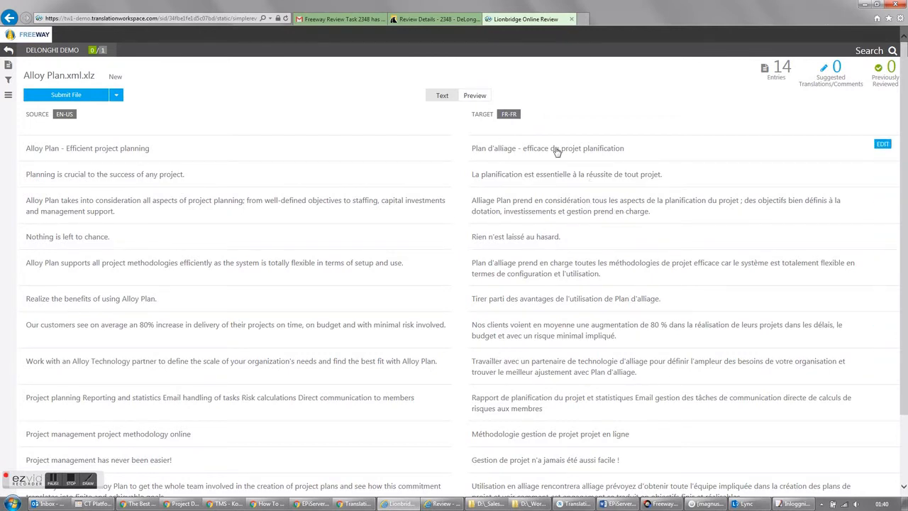
- Suggest "Alloy Plan - efficace du projet planification" for the first entry, with the comment "Alloy Plan should never be translated"
click(881, 145)
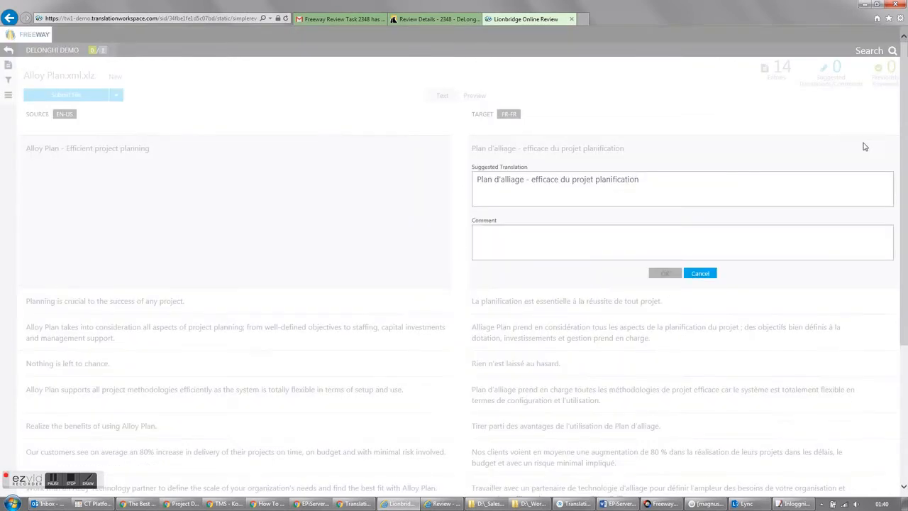
drag(524, 179, 443, 183)
text(Alloy P)
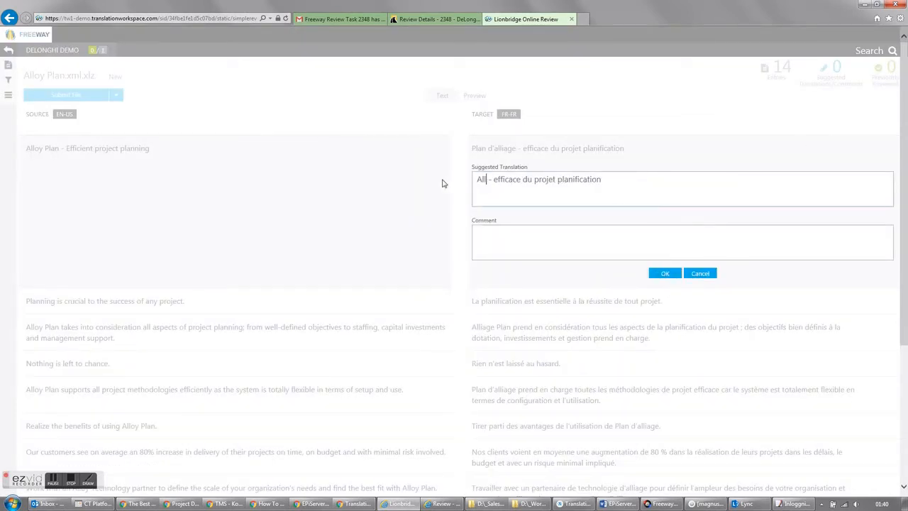
text(lan)
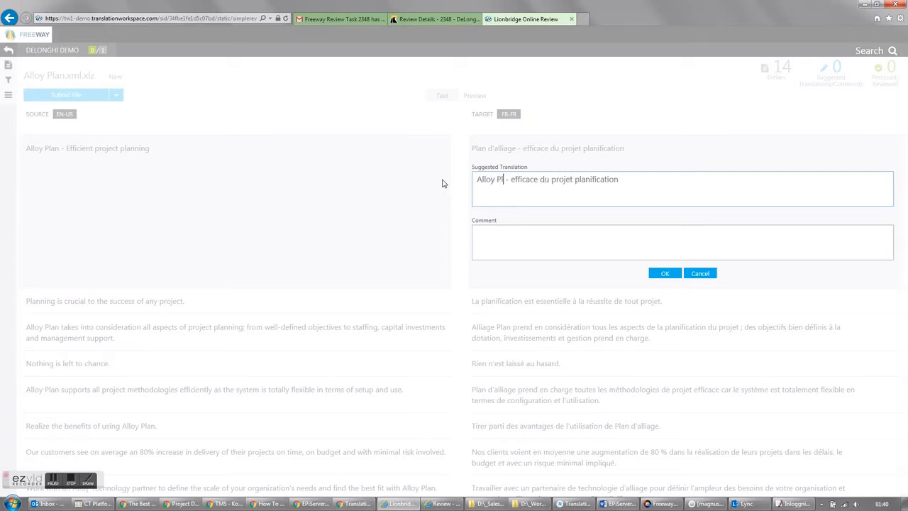
click(504, 239)
text(Alloy Plan should)
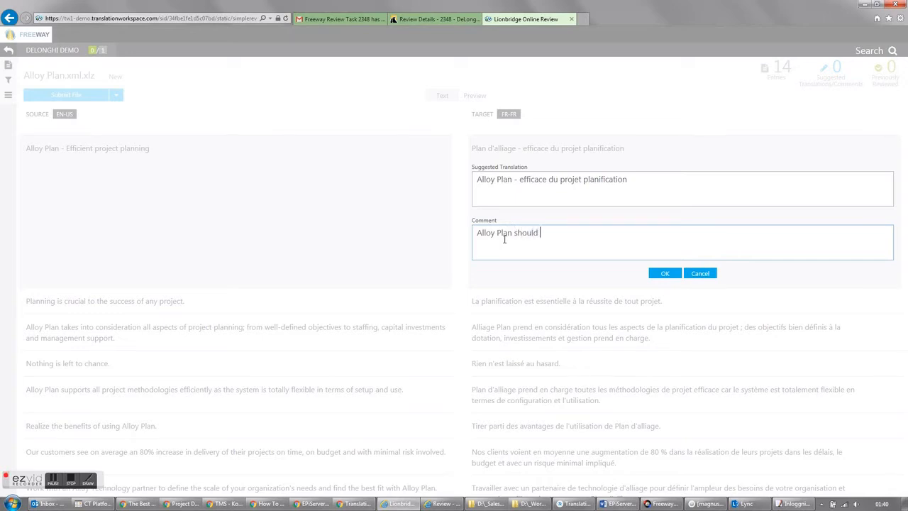
text(ver be translated)
click(666, 275)
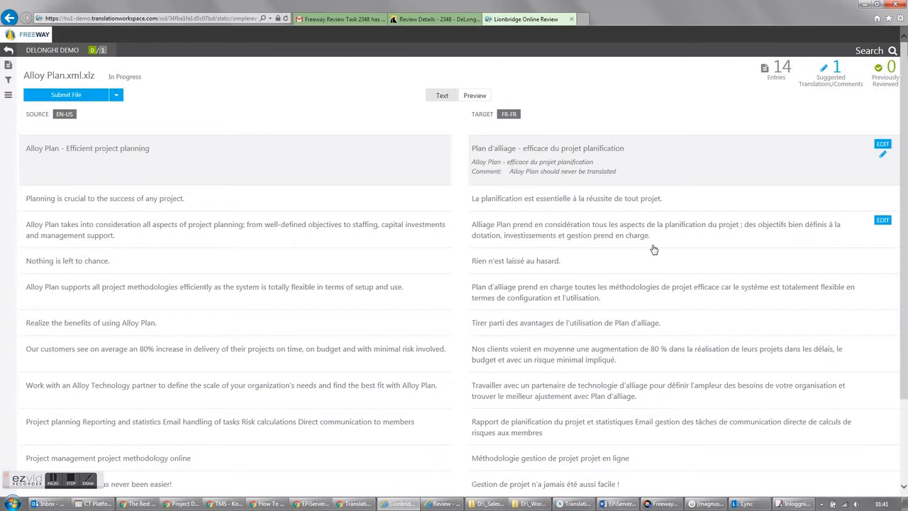
- Look through the remaining French entries and submit the reviewed Alloy Plan.xml.xlz file
scroll(521, 321, down, 3)
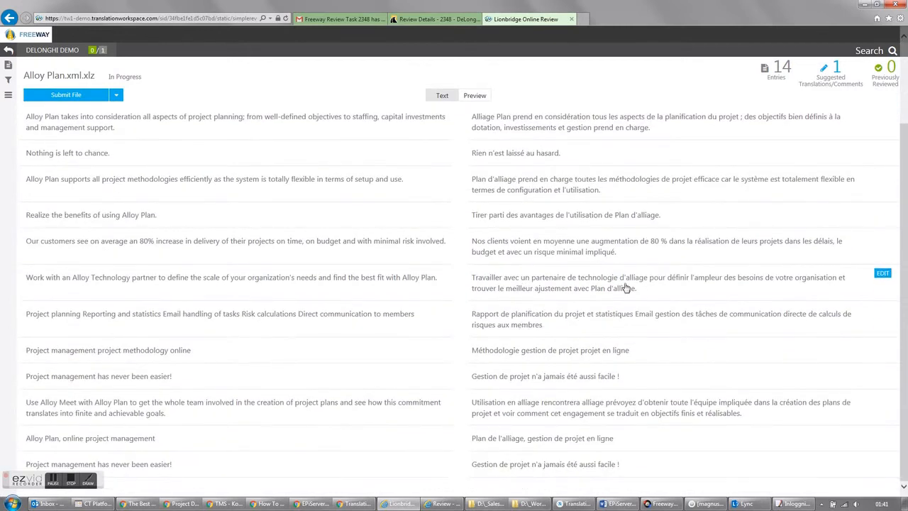
scroll(562, 421, up, 3)
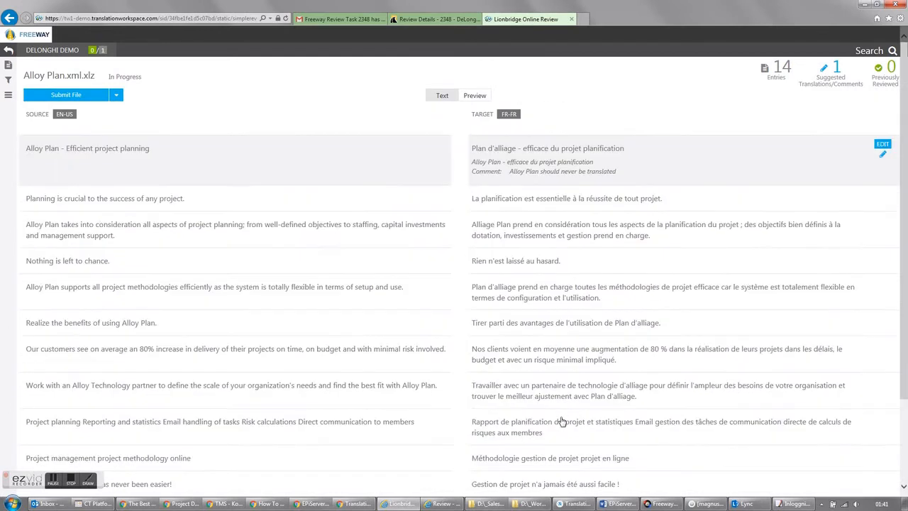
click(72, 96)
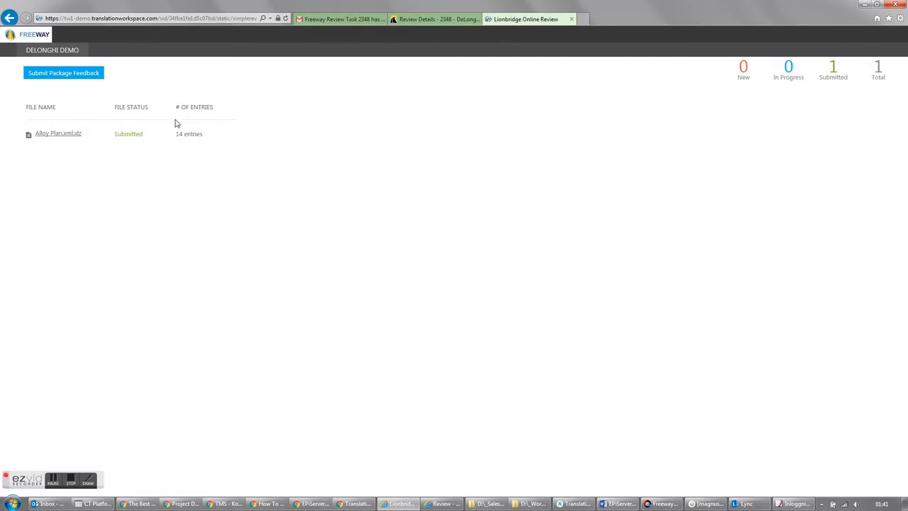
click(69, 480)
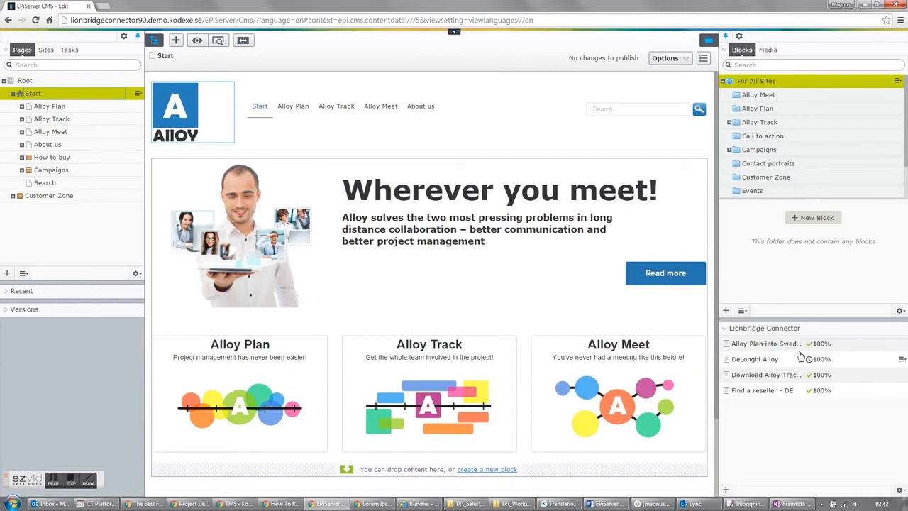
- Import the finished translations of the DeLonghi Alloy project in EPiServer CMS and acknowledge the confirmation
click(903, 362)
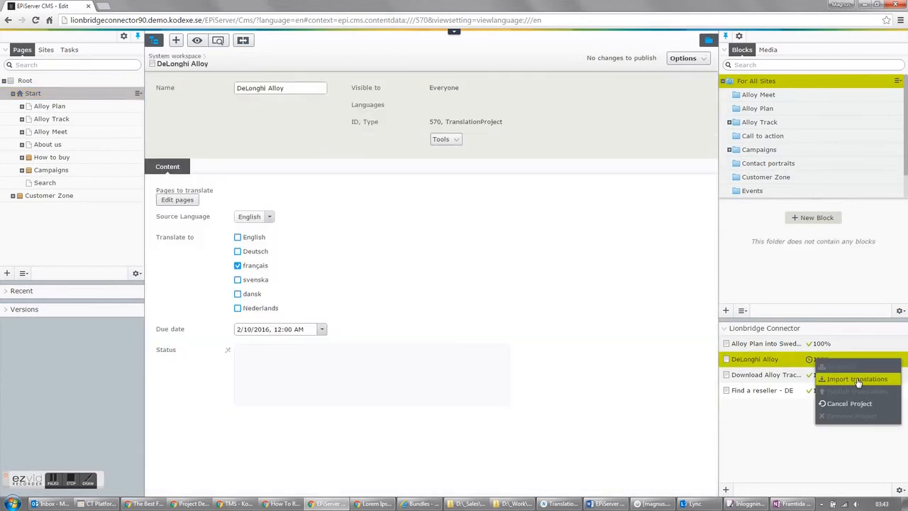
click(858, 381)
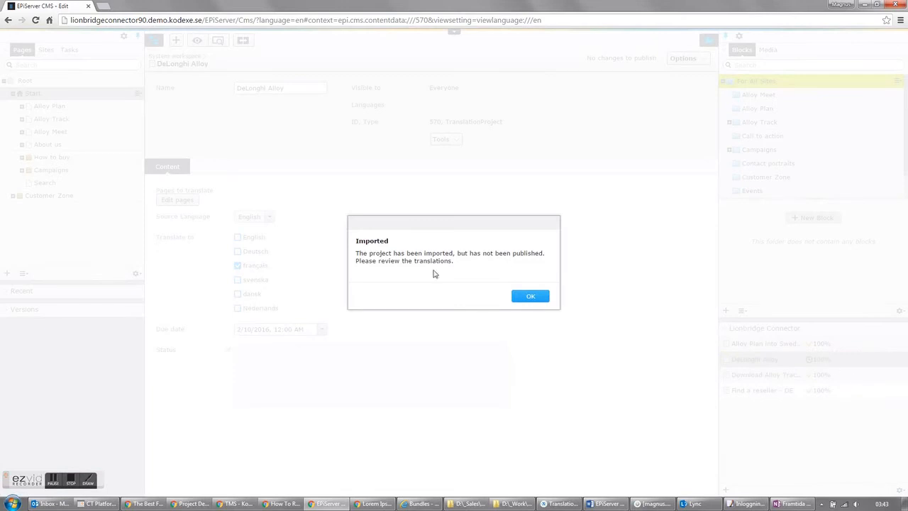
click(528, 298)
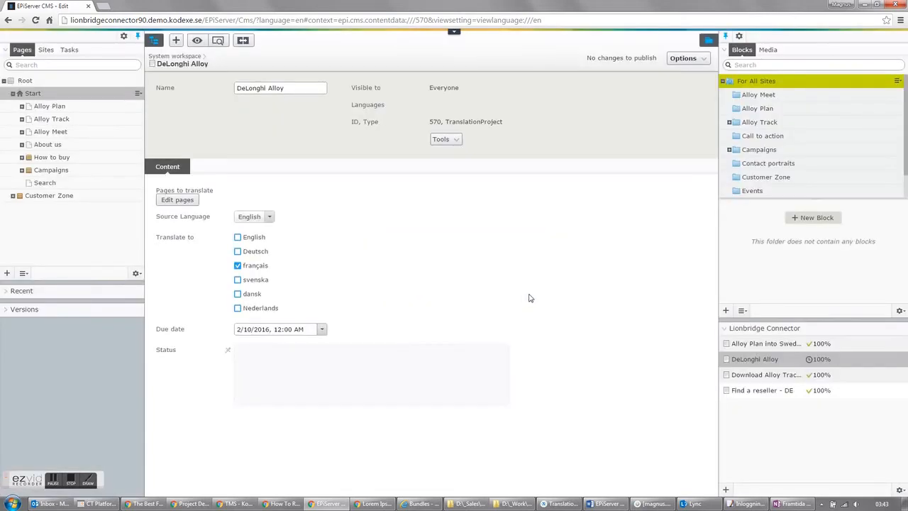
- Open the French version of the Alloy Plan page and examine its translated content
click(57, 107)
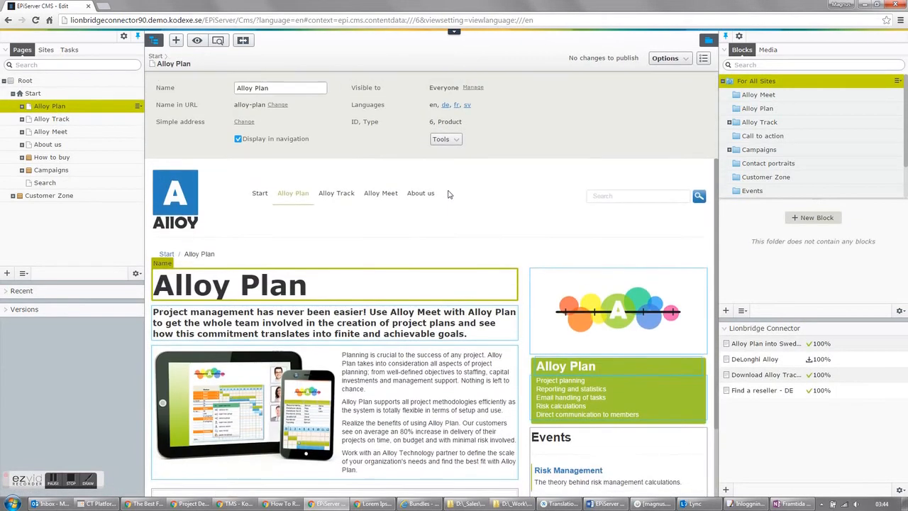
click(457, 106)
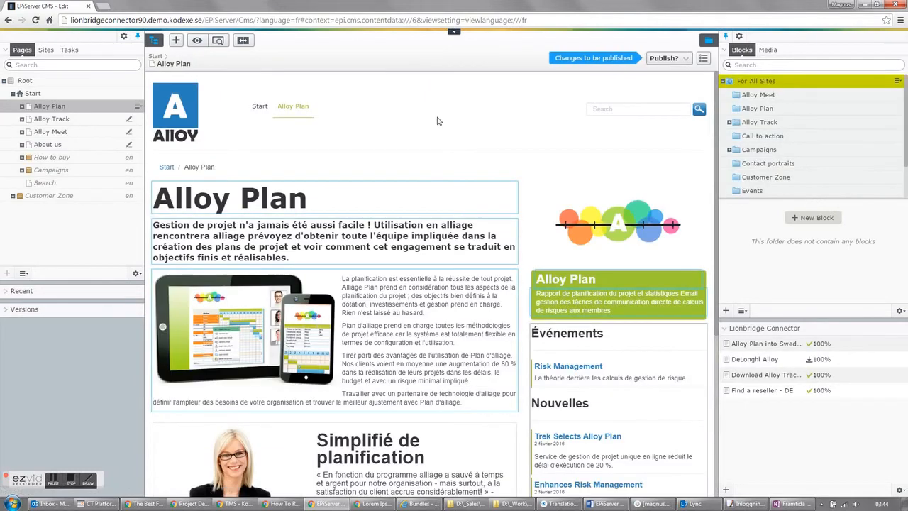
scroll(448, 200, down, 1)
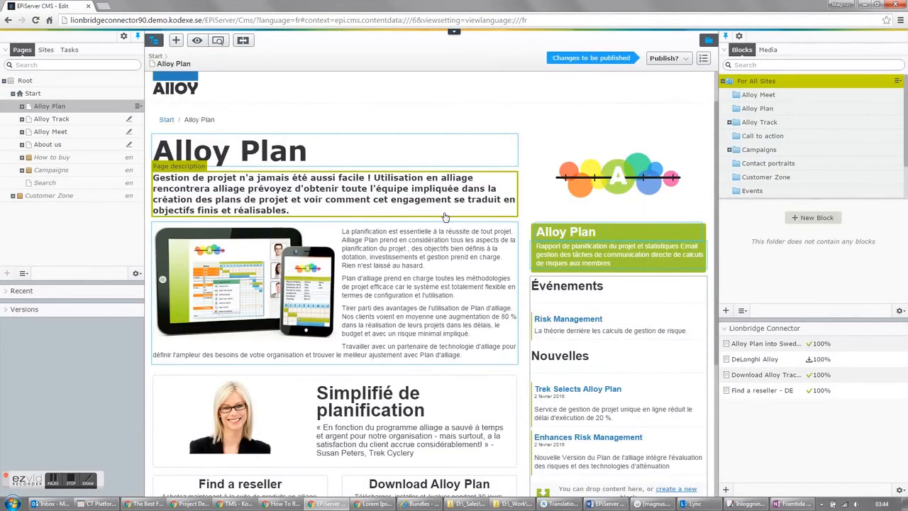
- Replace the first main body paragraph of the French Alloy Plan page with the copied "Lorem ipsum dolor sit amet" placeholder text
scroll(445, 213, down, 1)
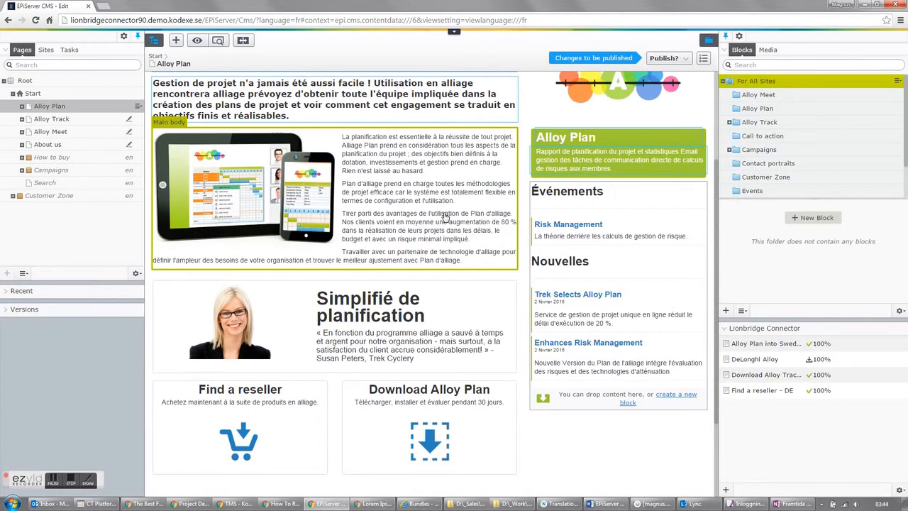
scroll(445, 216, up, 3)
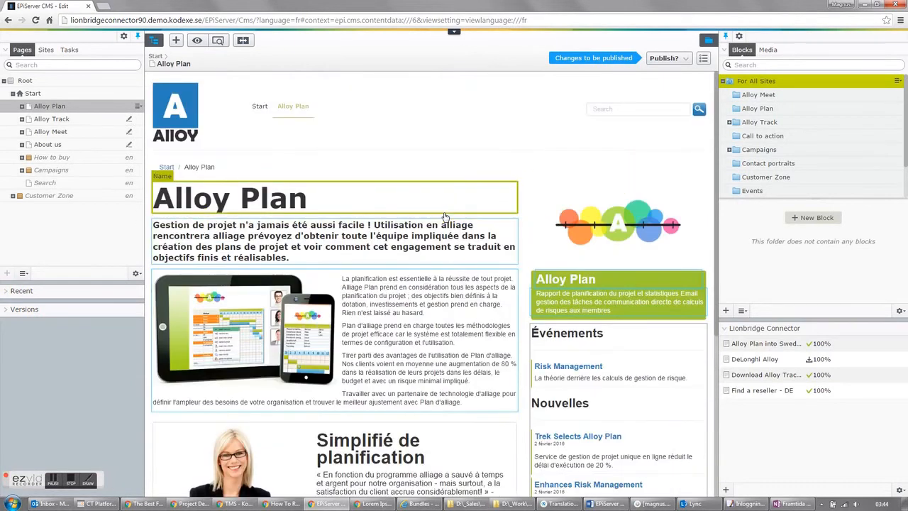
click(447, 292)
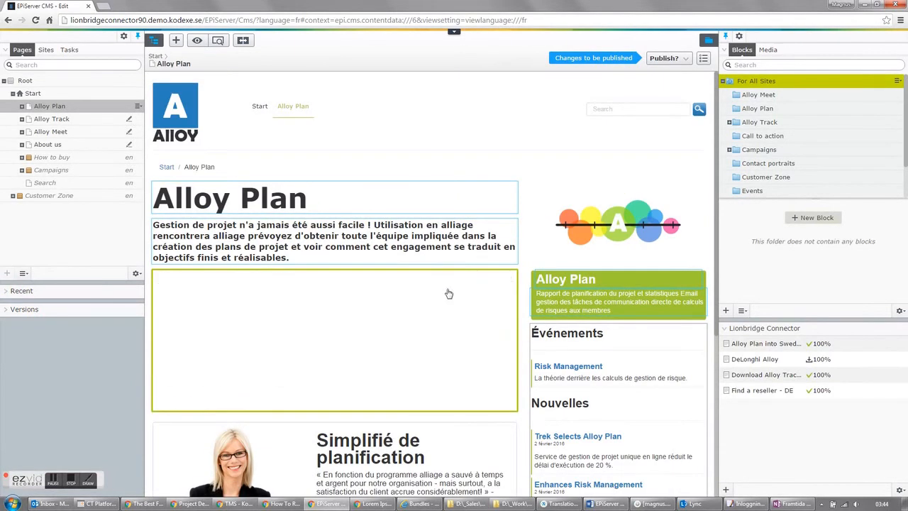
drag(423, 310, 343, 275)
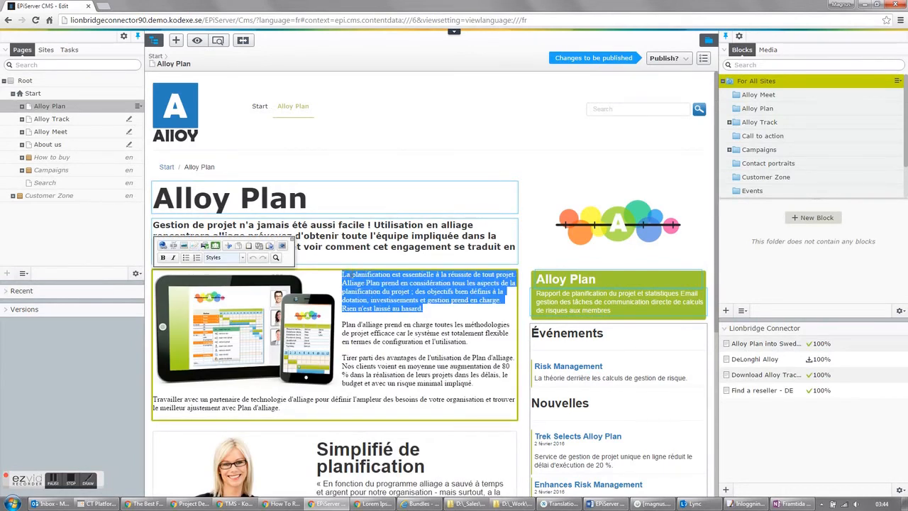
text(Lorem ipsum dolor sit amet, consectetur adipiscing elit, sed do eiusmod tempor incididunt ut labore et dolore magna aliqua. Ut enim ad minim veniam, quis nostrud exercitation ullamco laboris nisi ut aliquip ex ea commodo consequat.)
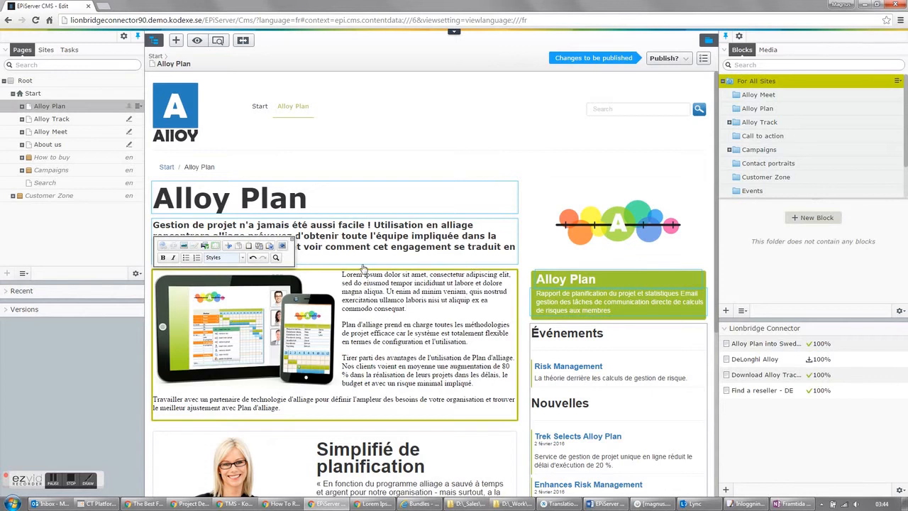
click(412, 172)
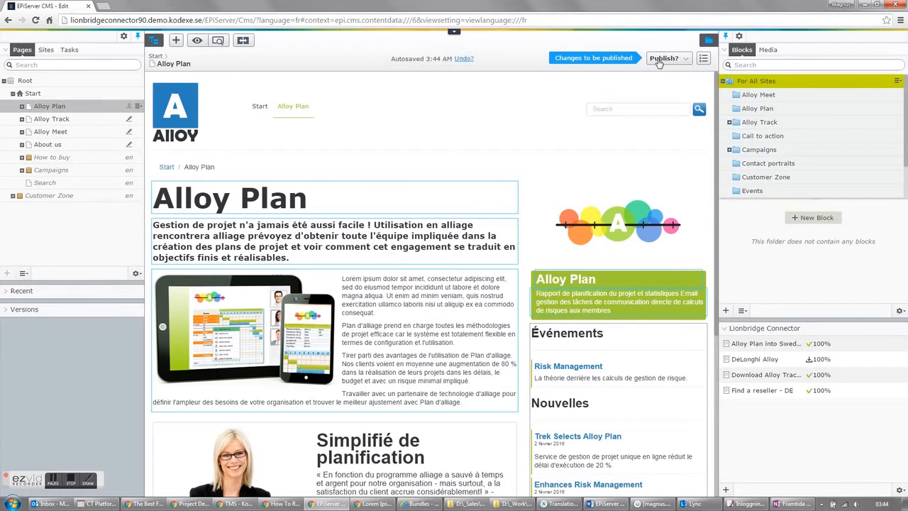
- Publish the changes to the French version of the Alloy Plan page
click(660, 62)
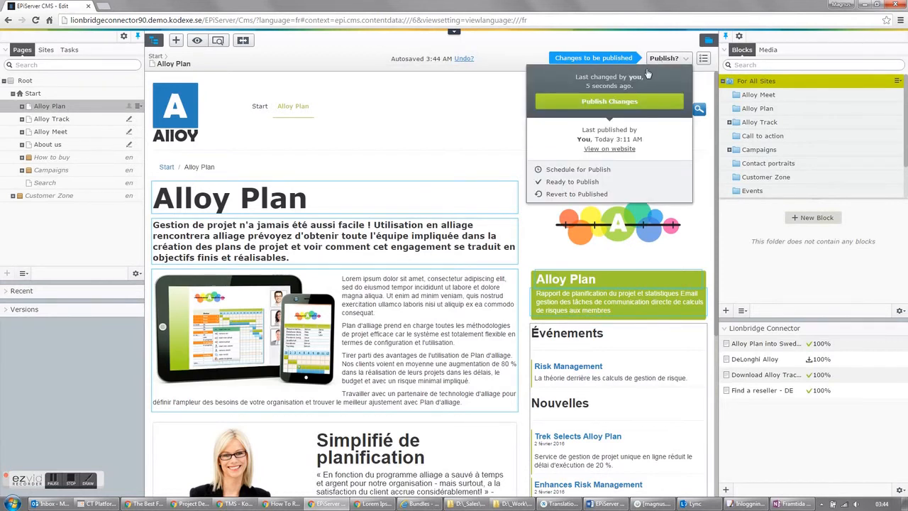
click(623, 103)
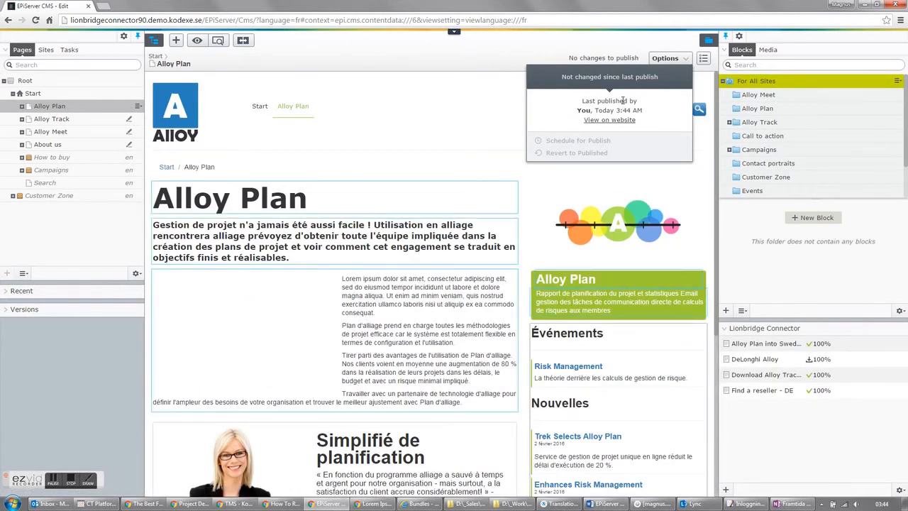
click(466, 116)
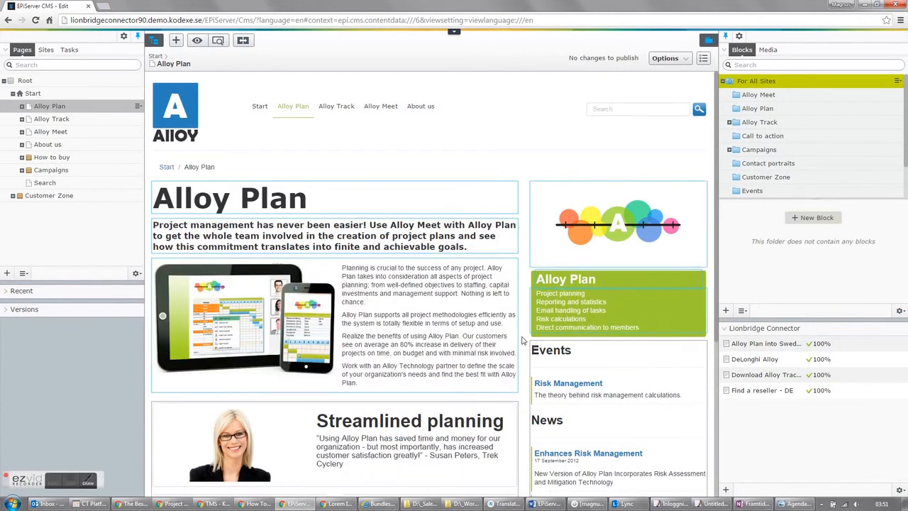
- Replace the last English main body paragraph with "So, I want to update this paragraph to underline the uniqueness of Alloy Plan. Something with more pizzazz!"
click(419, 369)
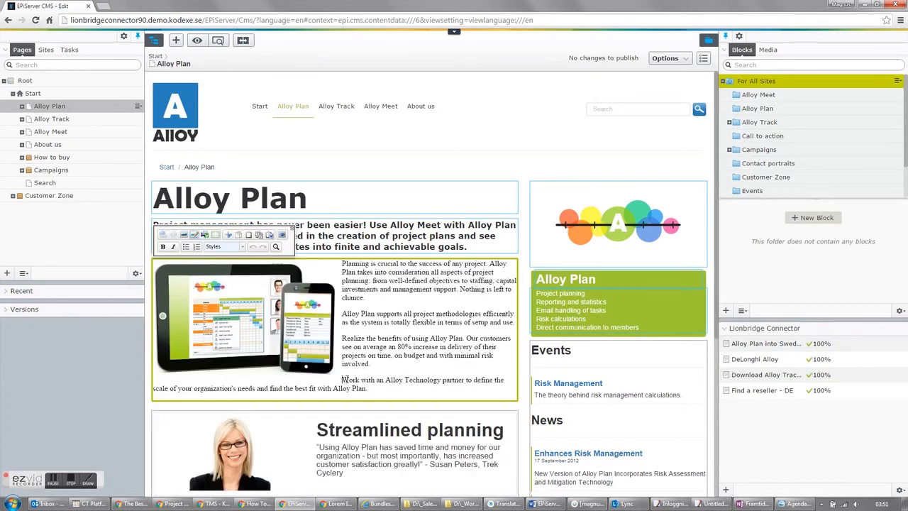
drag(343, 381, 368, 387)
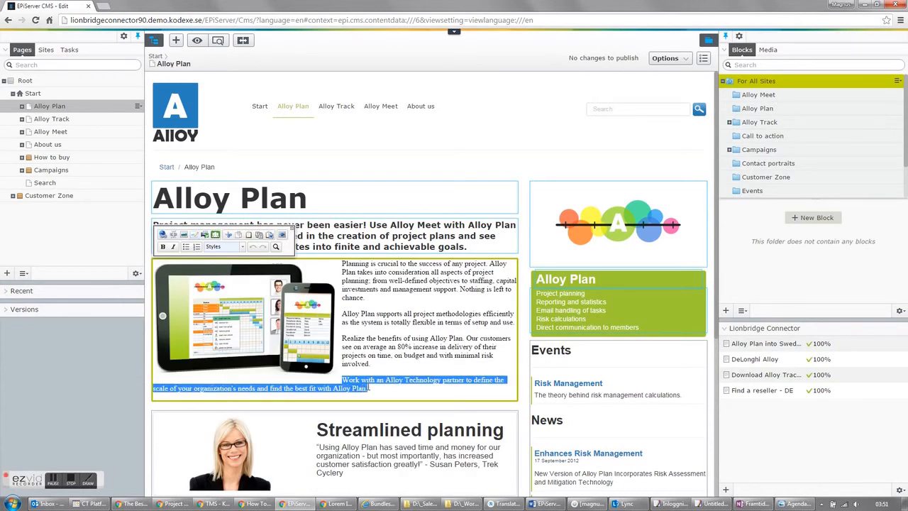
text(So.)
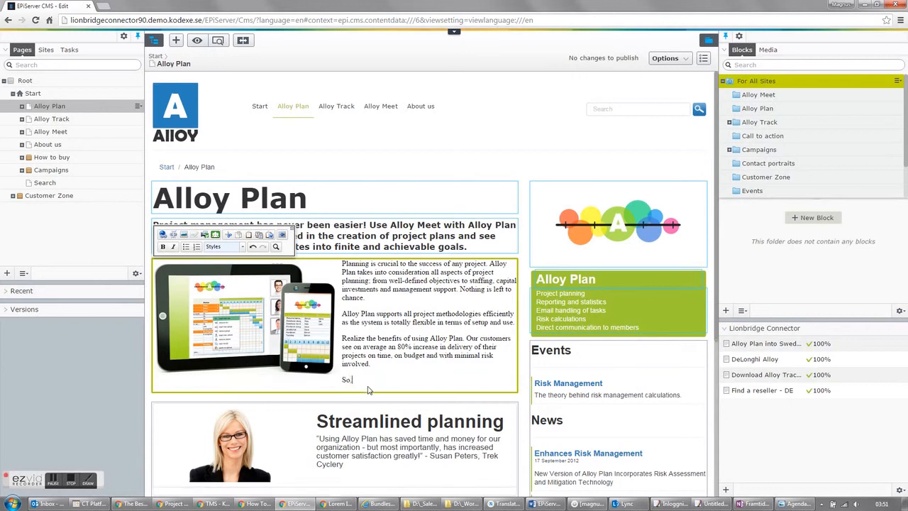
text( I want to update this paragraph to underline the uniqueness o)
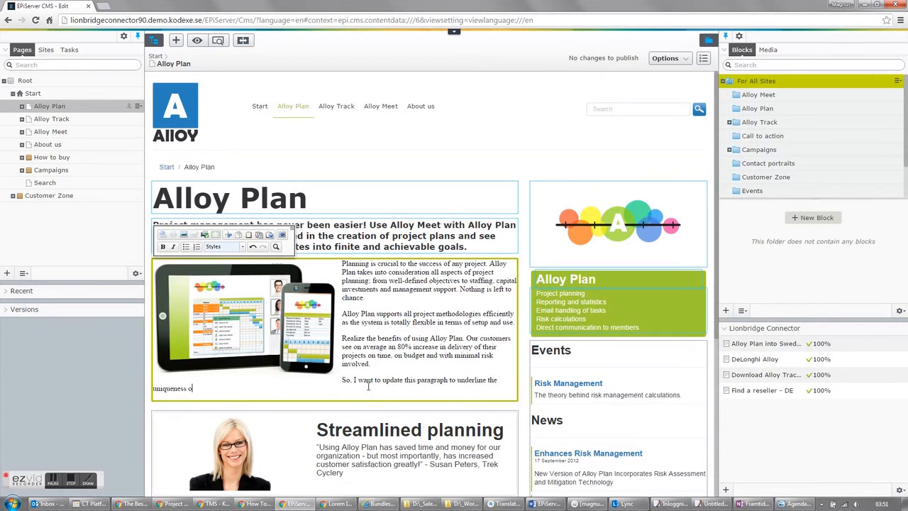
text(f Alloy Plan. Something eith more)
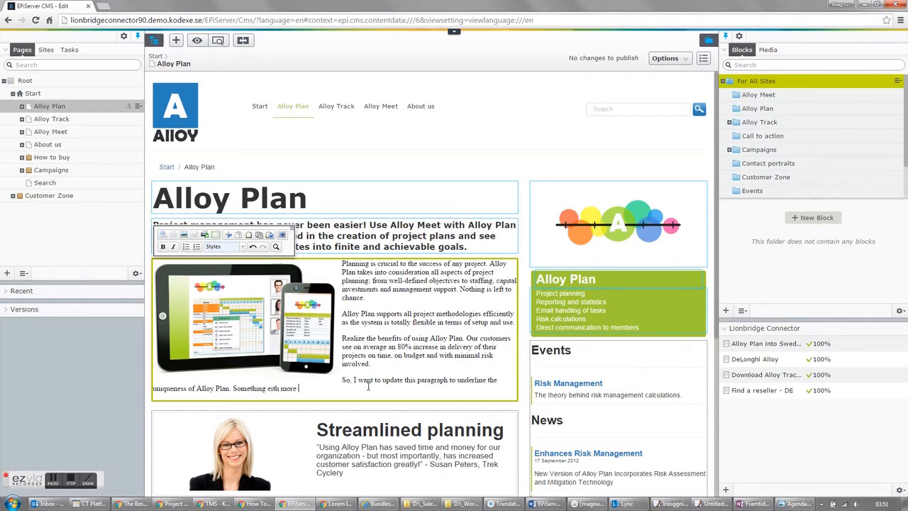
text( pizzazz)
key(Left)
key(Left)
key(Left)
key(shift+Left)
text(w)
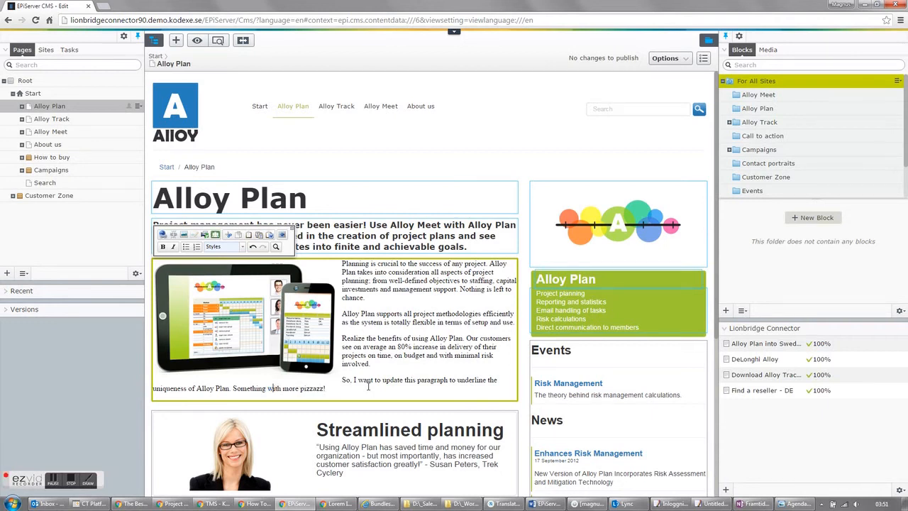
key(End)
- Finish editing the main body and publish the changes to the English Alloy Plan page
click(502, 167)
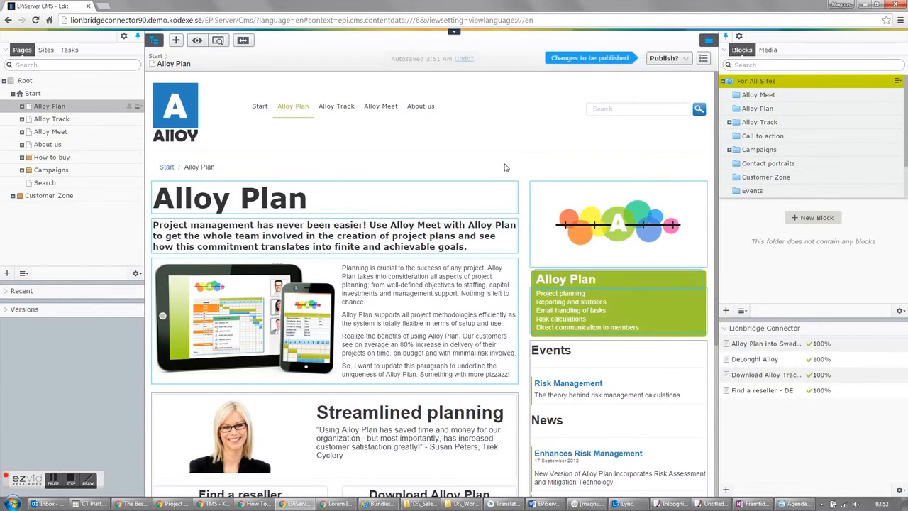
click(663, 61)
click(628, 103)
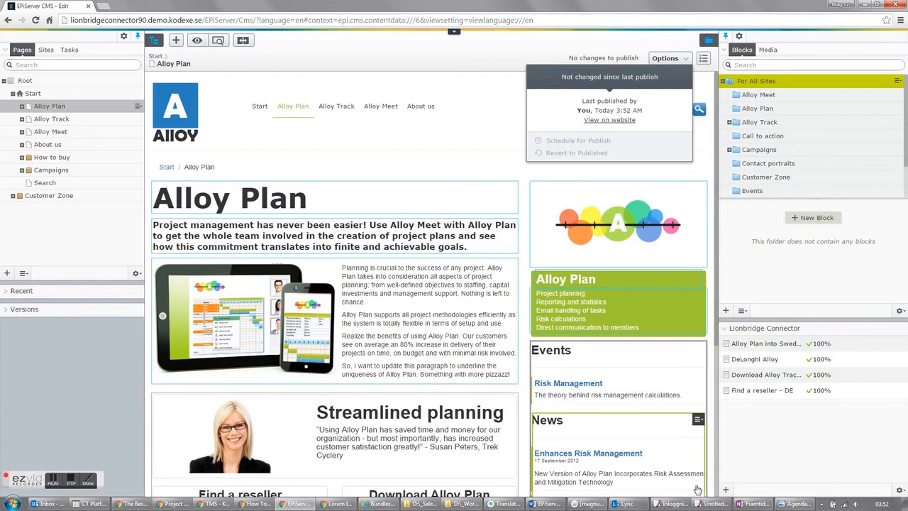
- Create a new Lionbridge Connector translation project and name it "DeLonghi Update Page"
click(727, 489)
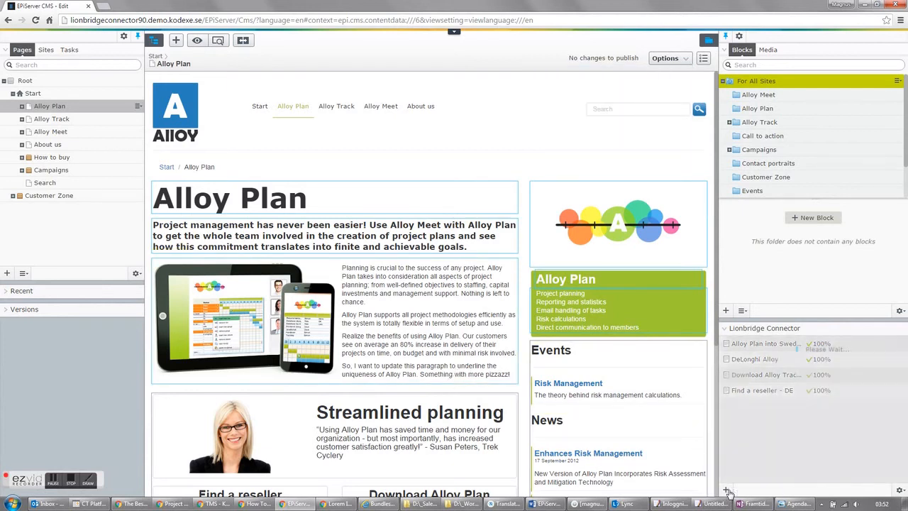
click(749, 407)
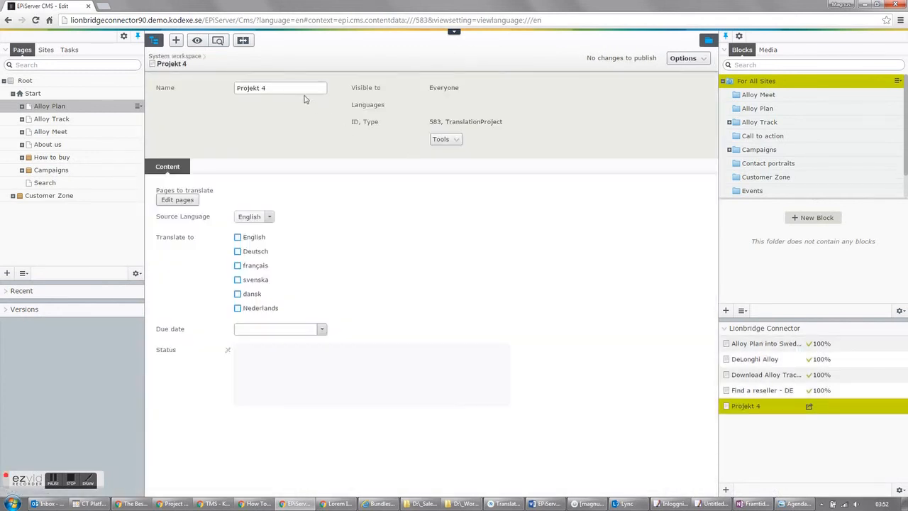
click(297, 88)
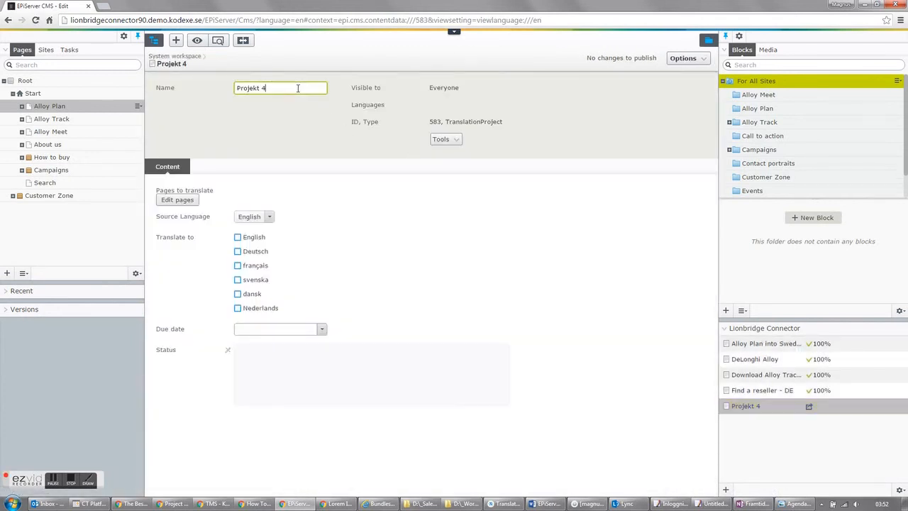
drag(291, 88, 215, 91)
text(DeLonghi Update Page)
- Add only the Alloy Plan page under Start to the project's pages to translate and save the selection
click(184, 202)
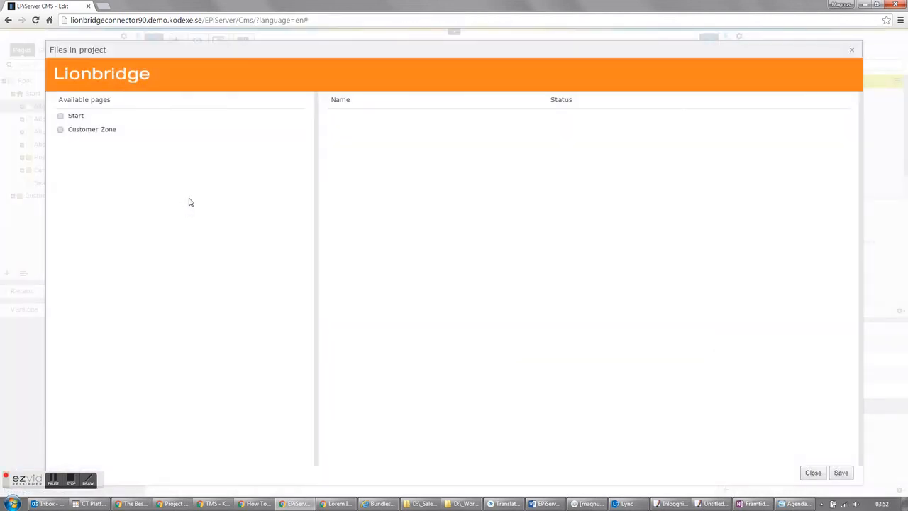
click(74, 117)
click(80, 132)
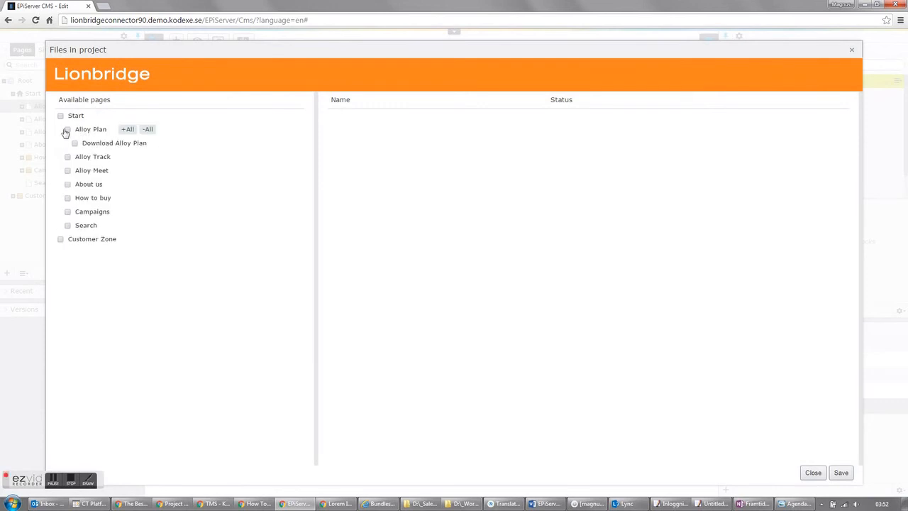
click(67, 131)
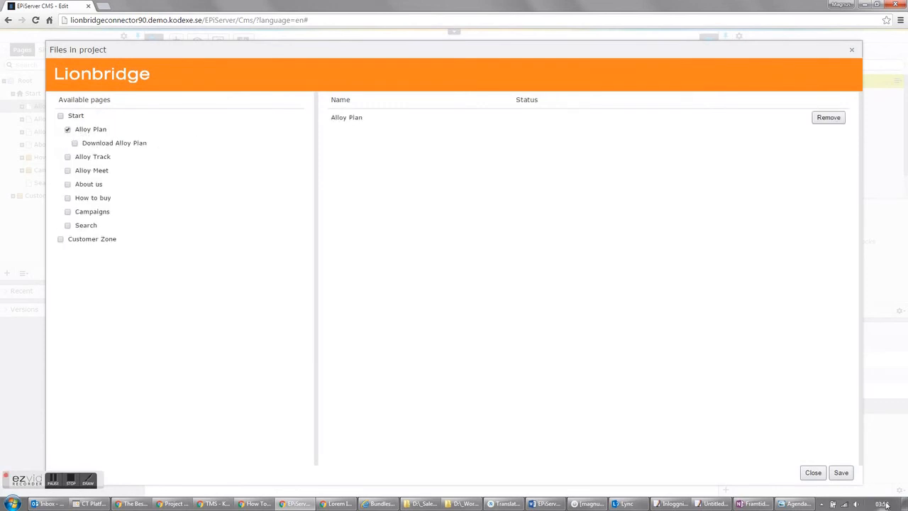
click(841, 473)
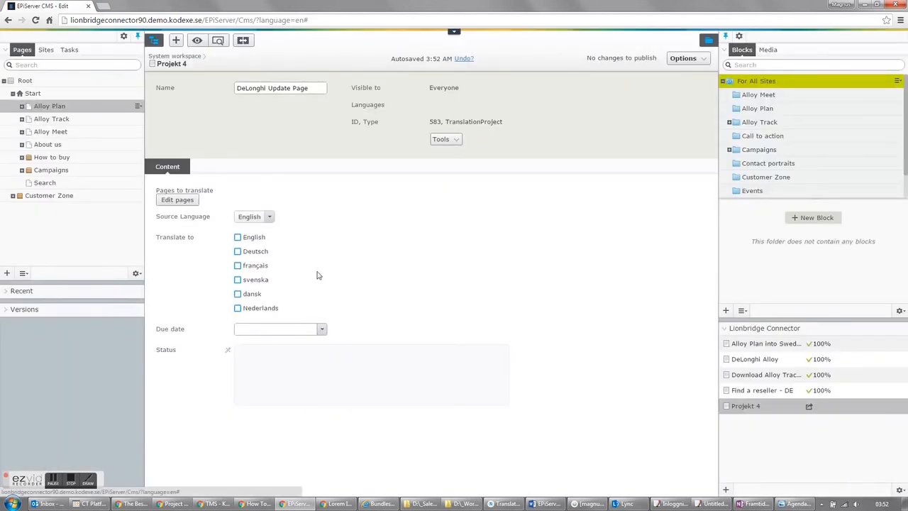
- Set the project's target language to français and its due date to 2/4/2016
click(239, 267)
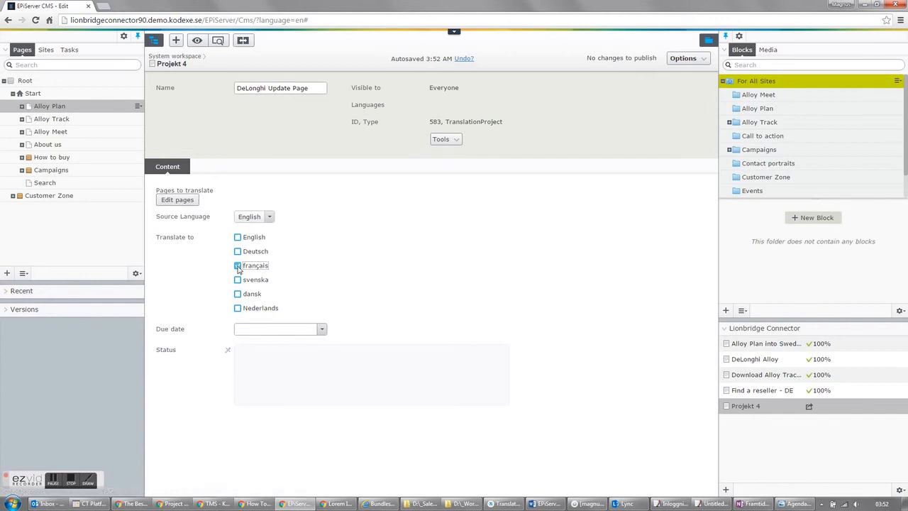
click(322, 331)
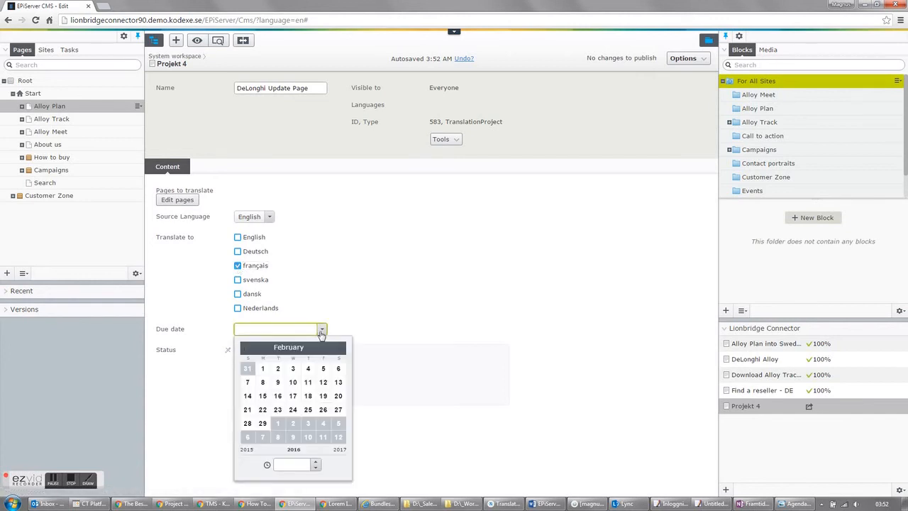
click(308, 368)
click(404, 307)
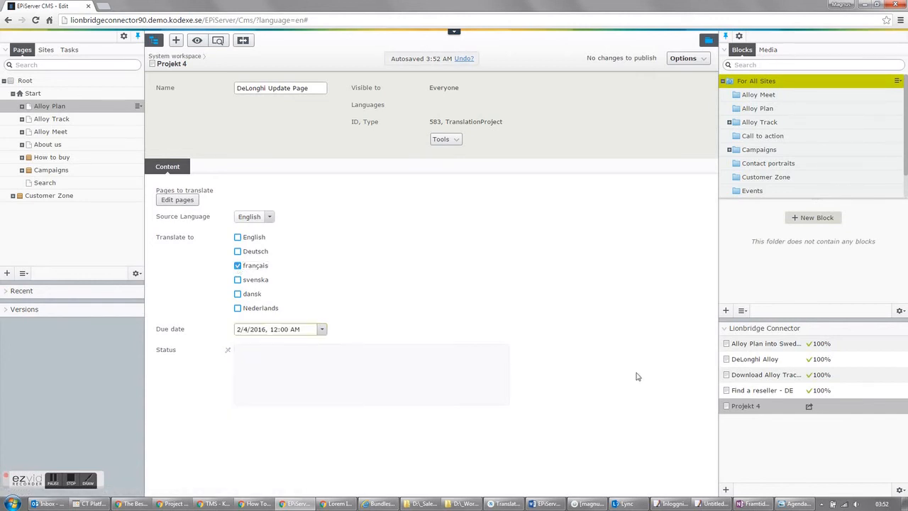
- Send the new DeLonghi Update Page project for translation and acknowledge the confirmation
click(901, 408)
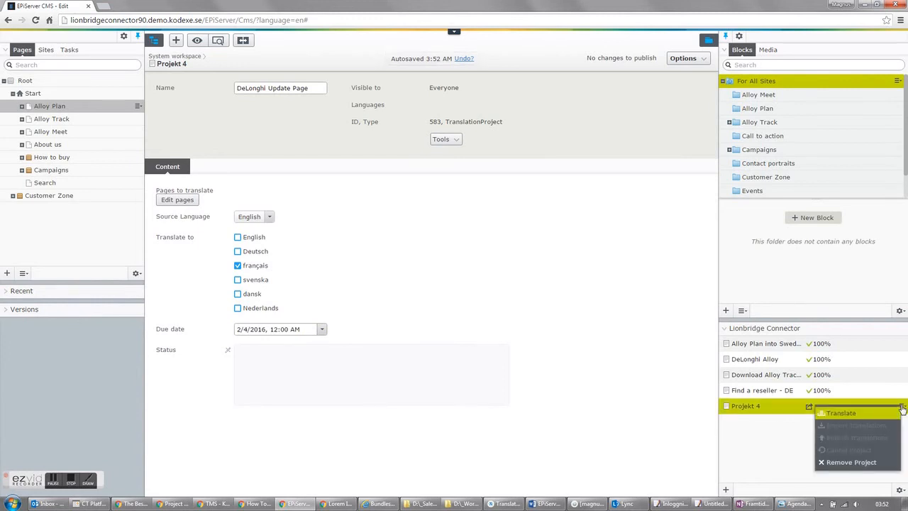
click(838, 414)
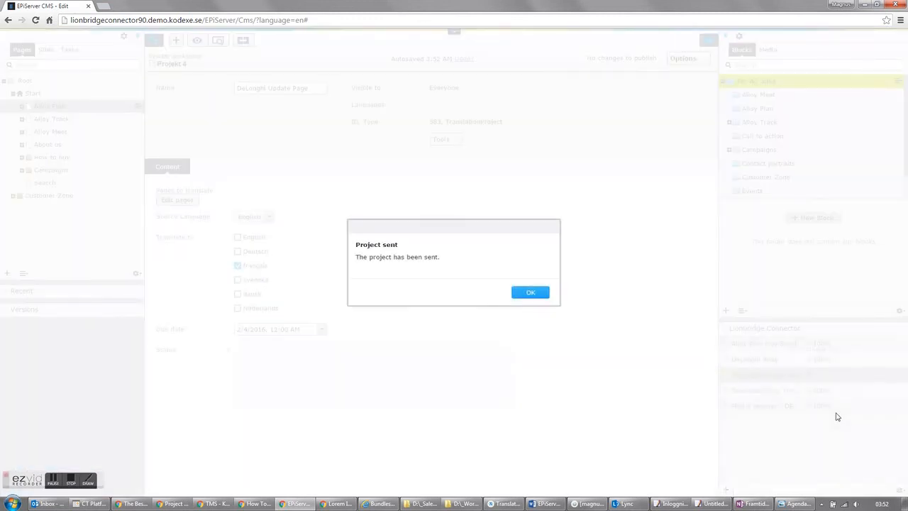
click(534, 296)
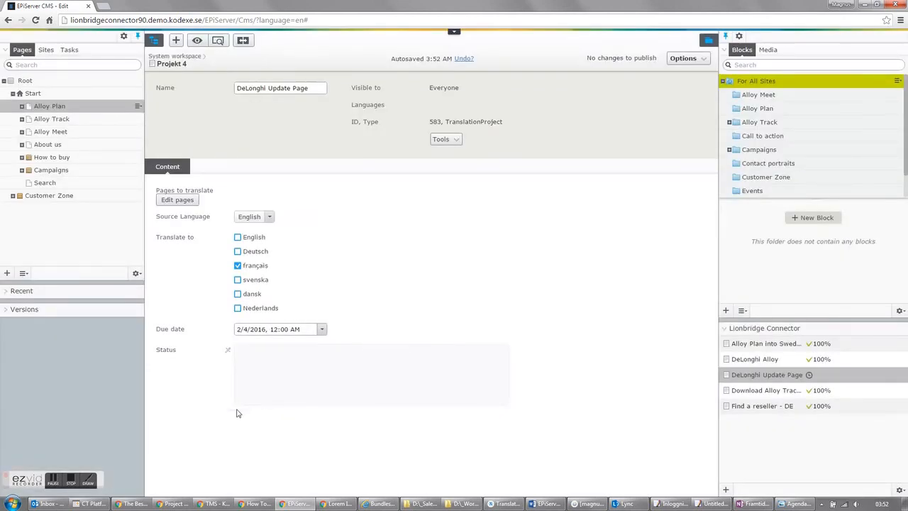
click(73, 476)
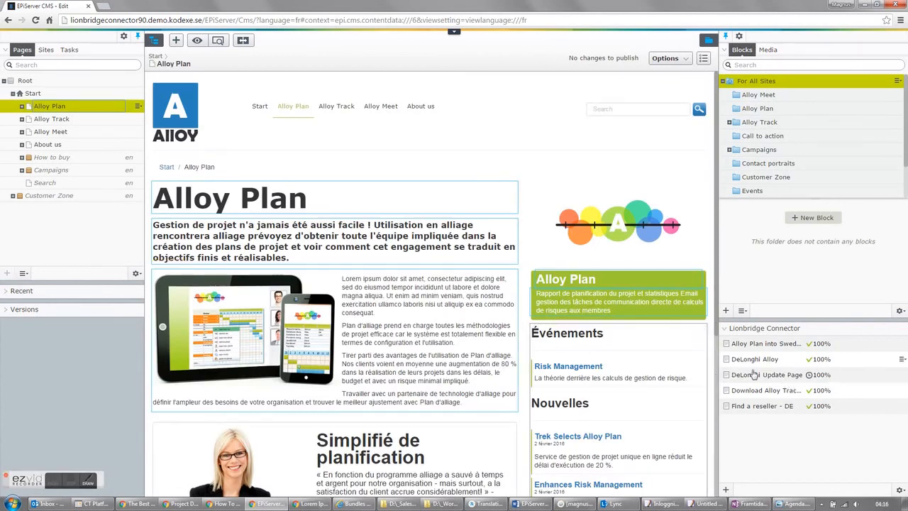
- Import the finished translations of the DeLonghi Update Page project and acknowledge the confirmation
click(776, 376)
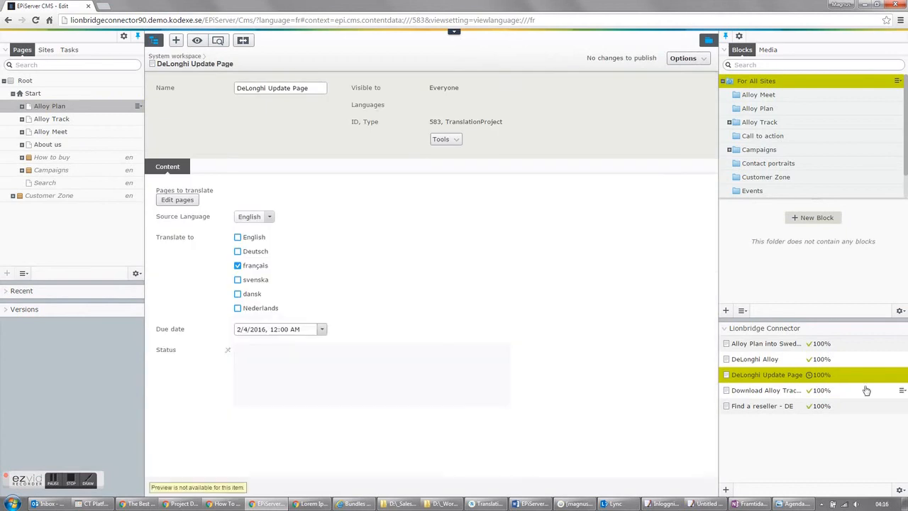
click(899, 376)
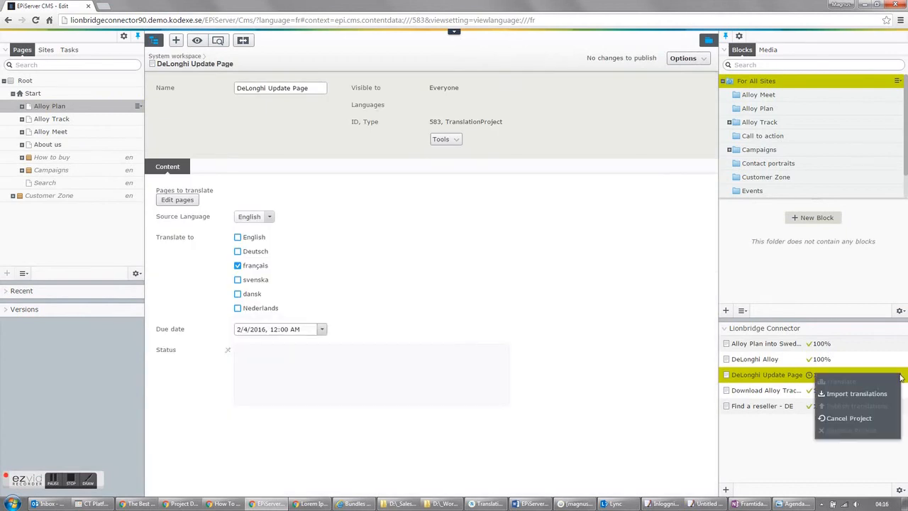
click(857, 394)
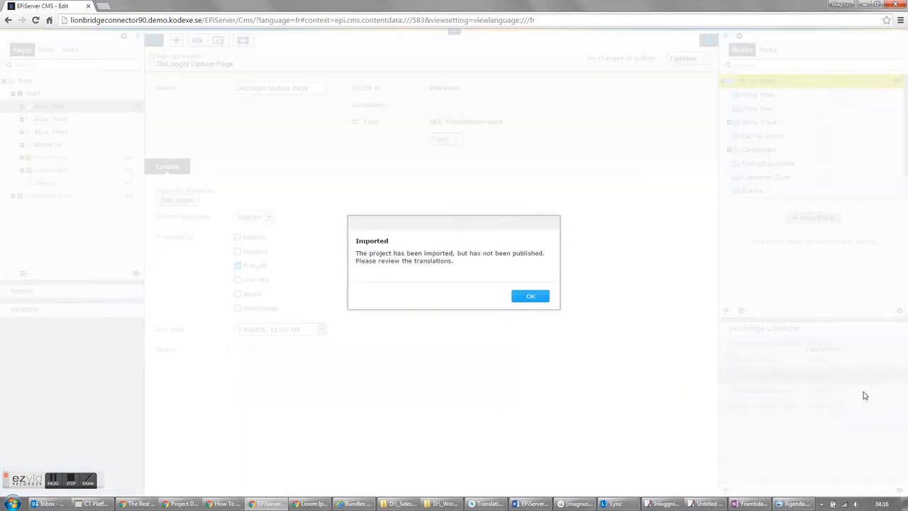
click(534, 297)
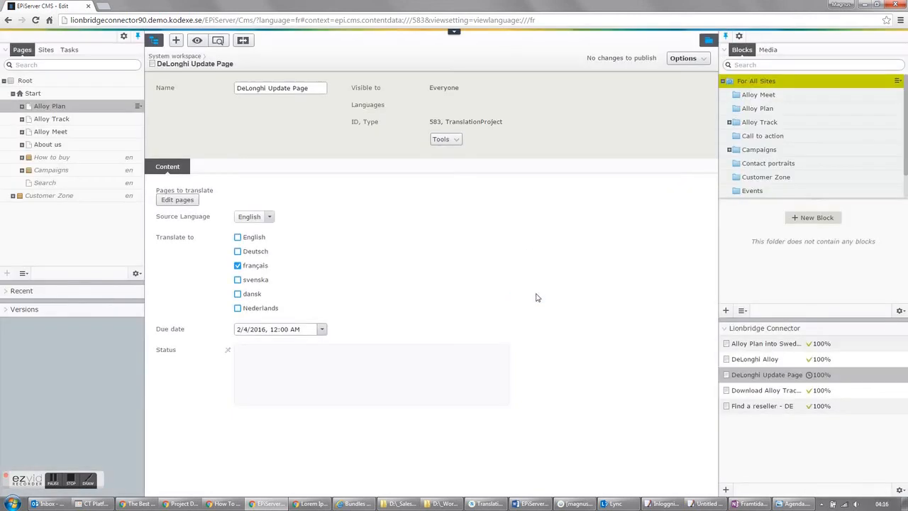
- Open the French Alloy Plan page and append "Oh lala!" to the end of the main body's last paragraph
click(51, 109)
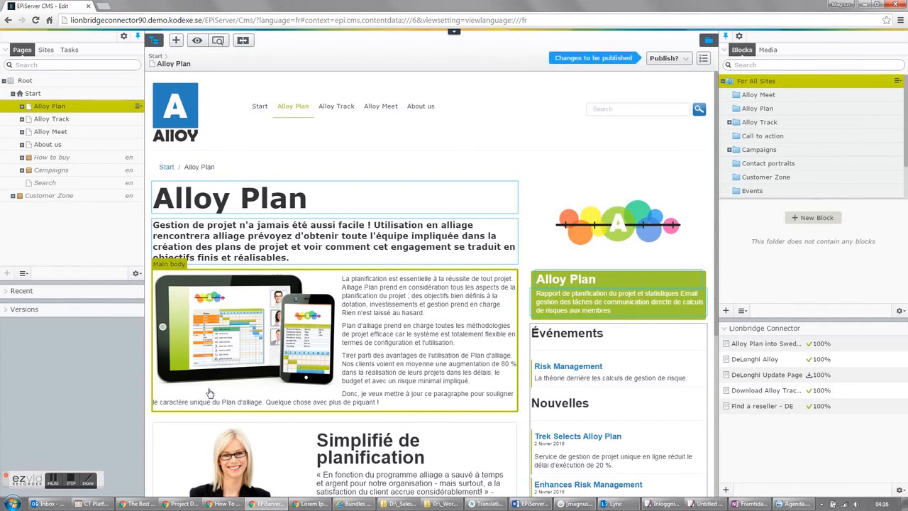
click(397, 380)
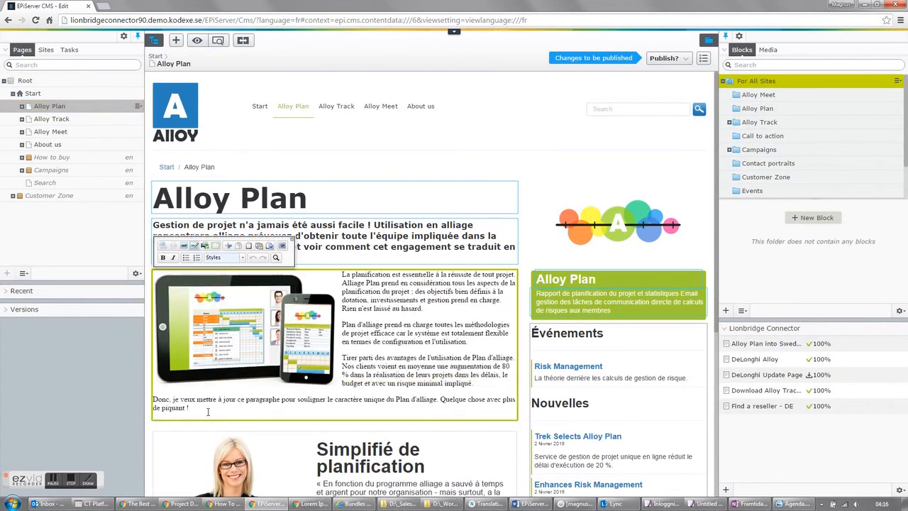
click(204, 407)
text(Oh lala!)
click(495, 171)
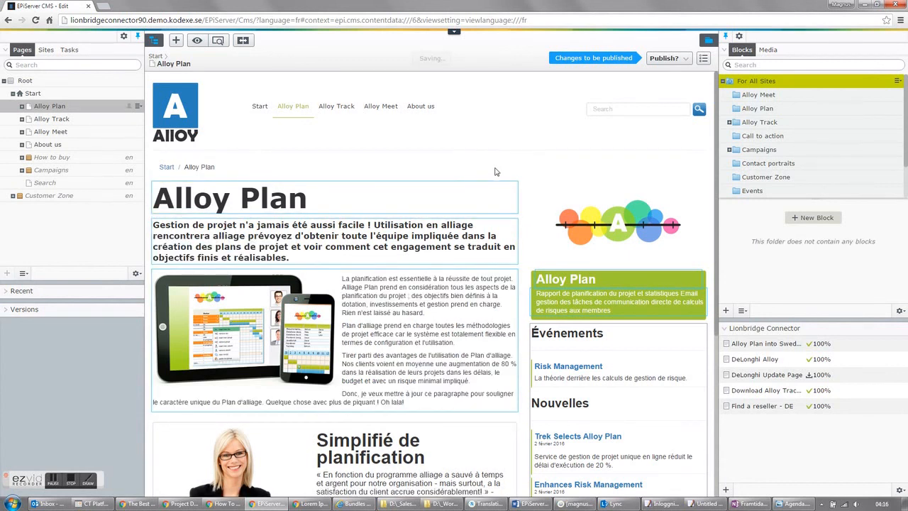
- Publish the changes to the French Alloy Plan page and dismiss the publishing options
click(674, 59)
click(628, 104)
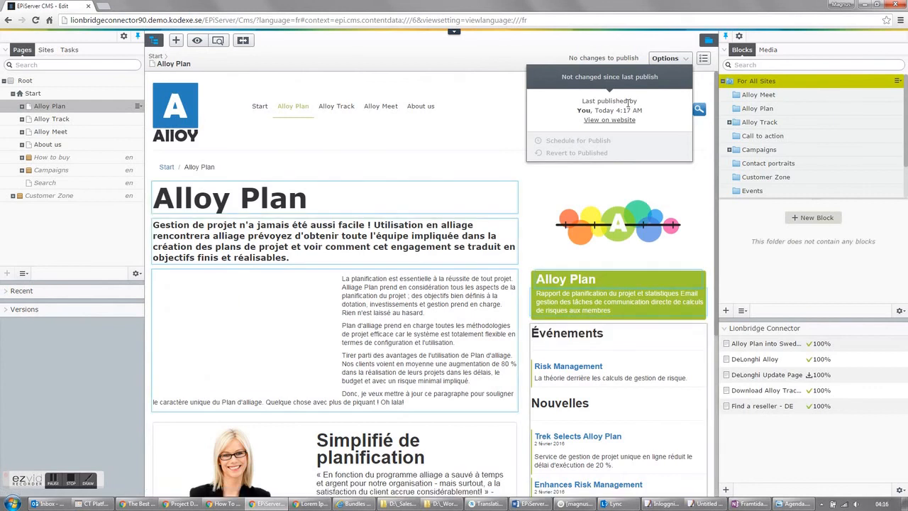
click(501, 60)
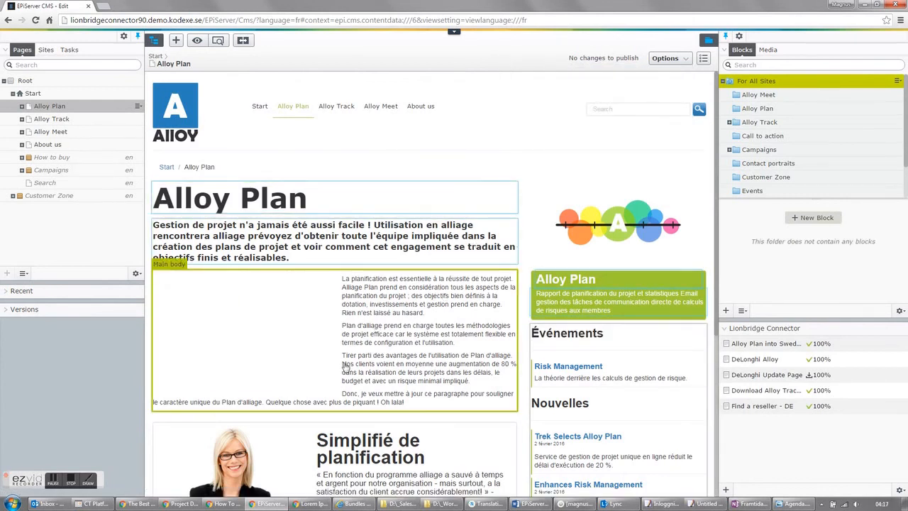
- Reload the published French Alloy Plan page and preview it to check the updated translation
click(63, 120)
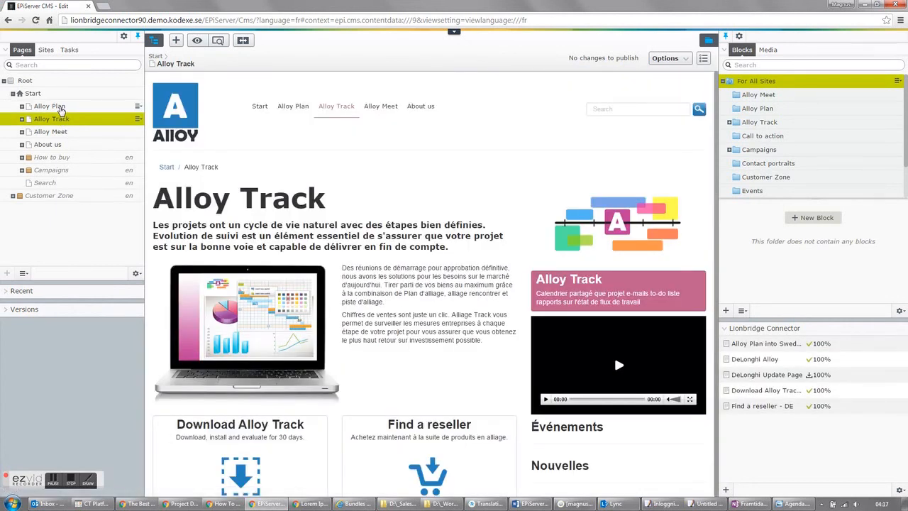
click(61, 107)
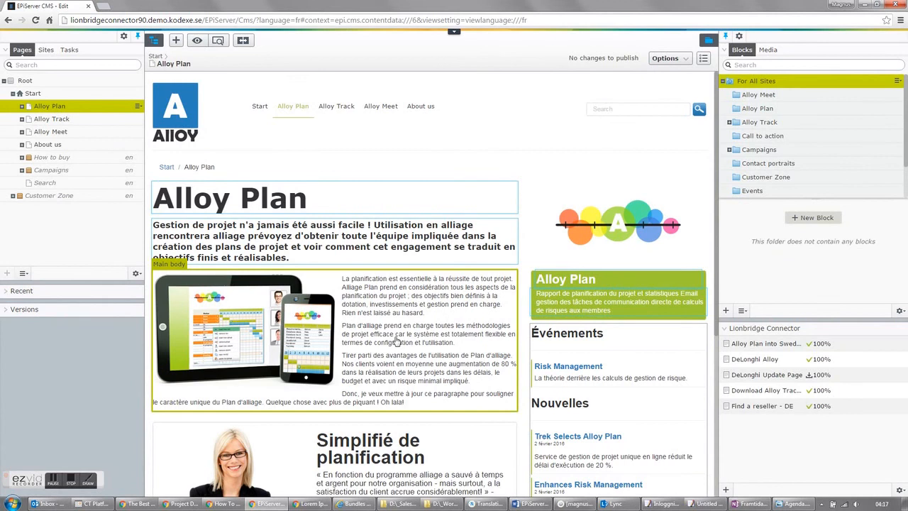
click(218, 40)
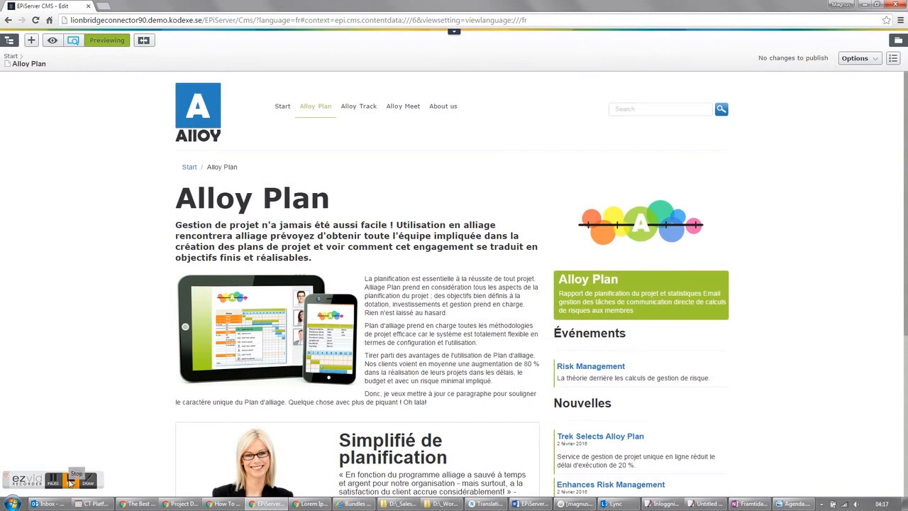
click(71, 482)
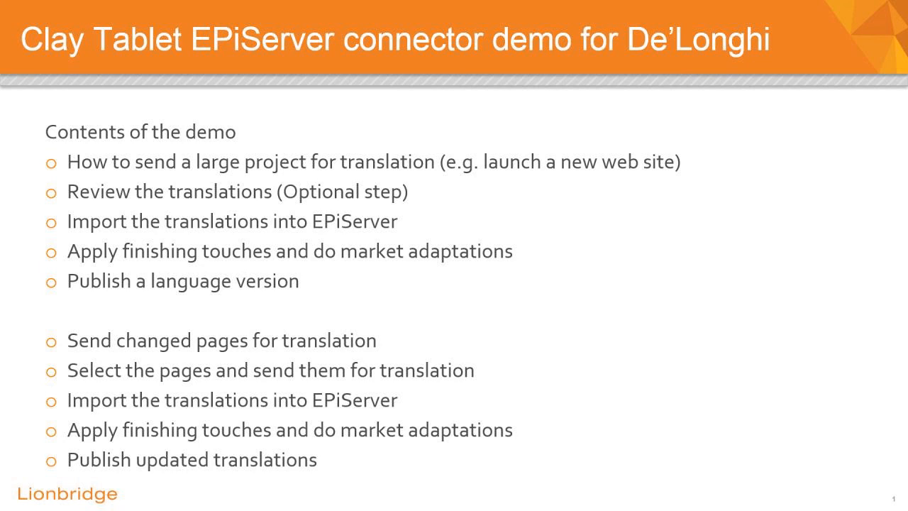